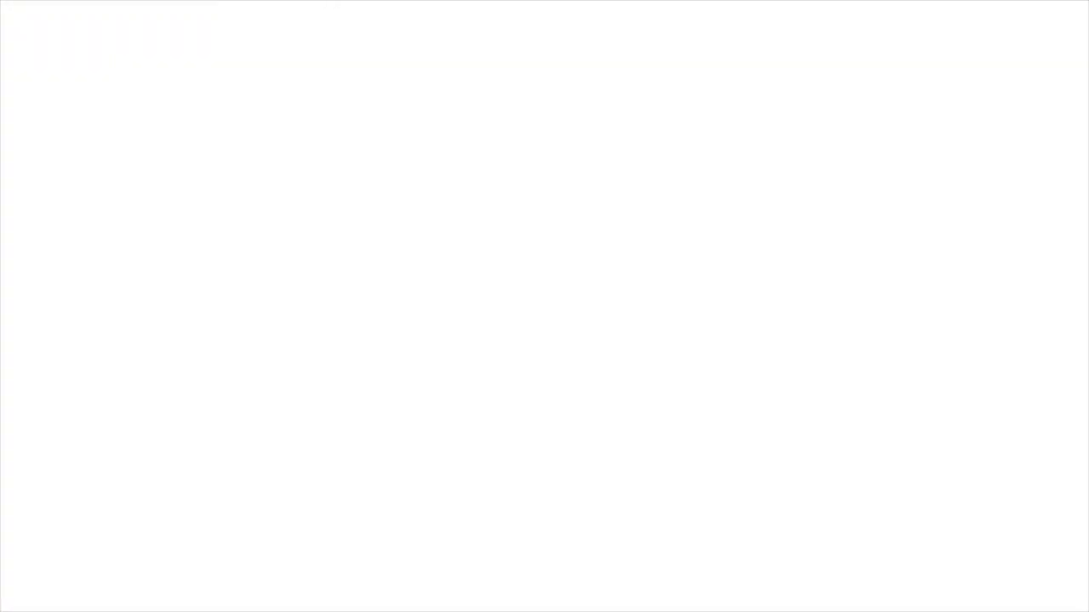
- Load photosforclass.com and search it for Creative Commons photos of Moose
text(photosforclass.com)
key(Return)
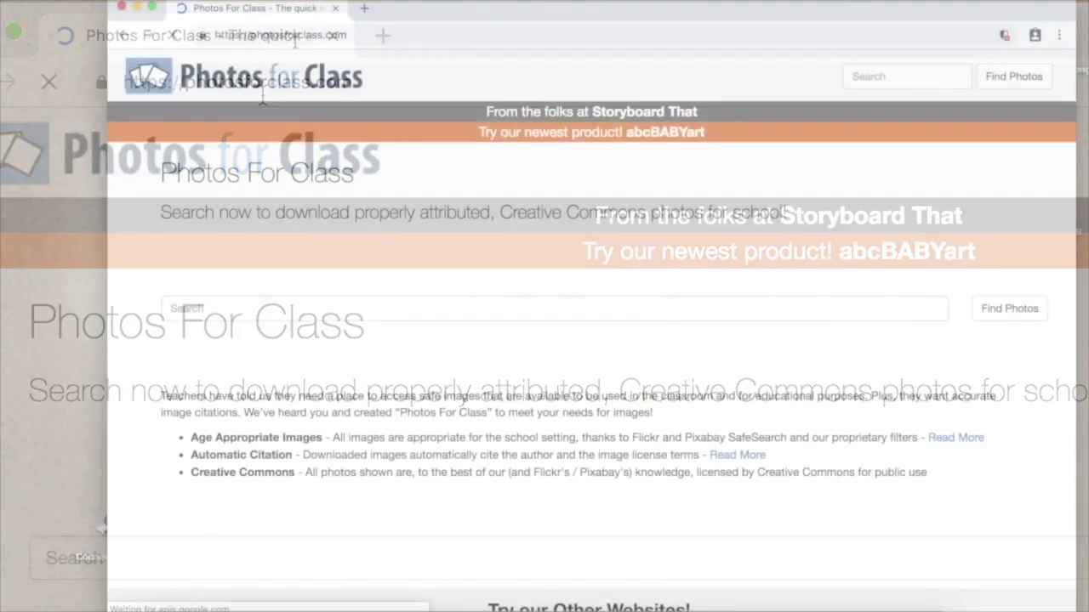
text(Moose)
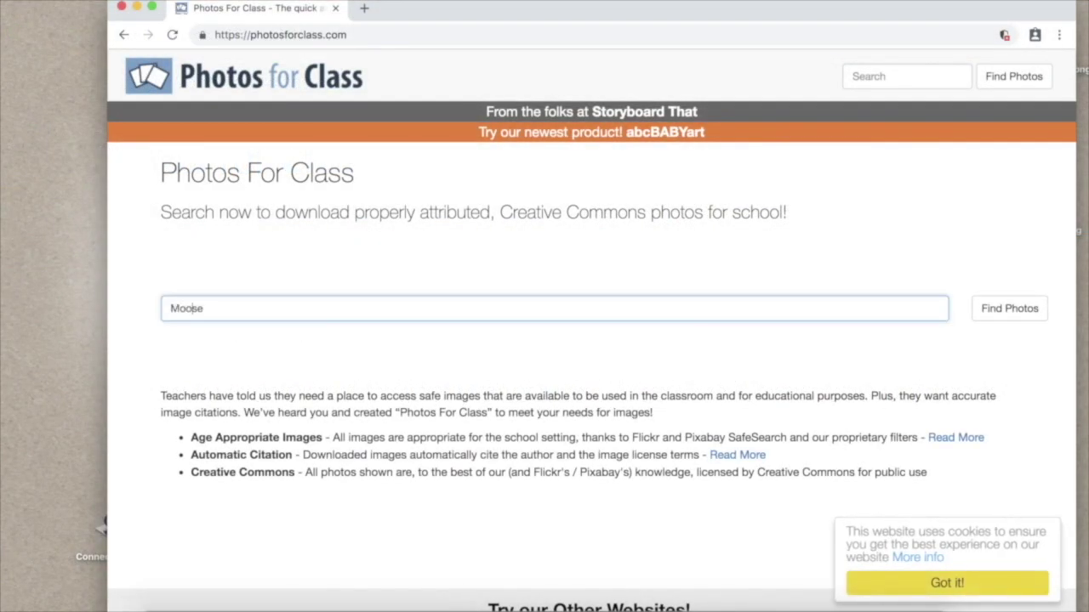
key(Return)
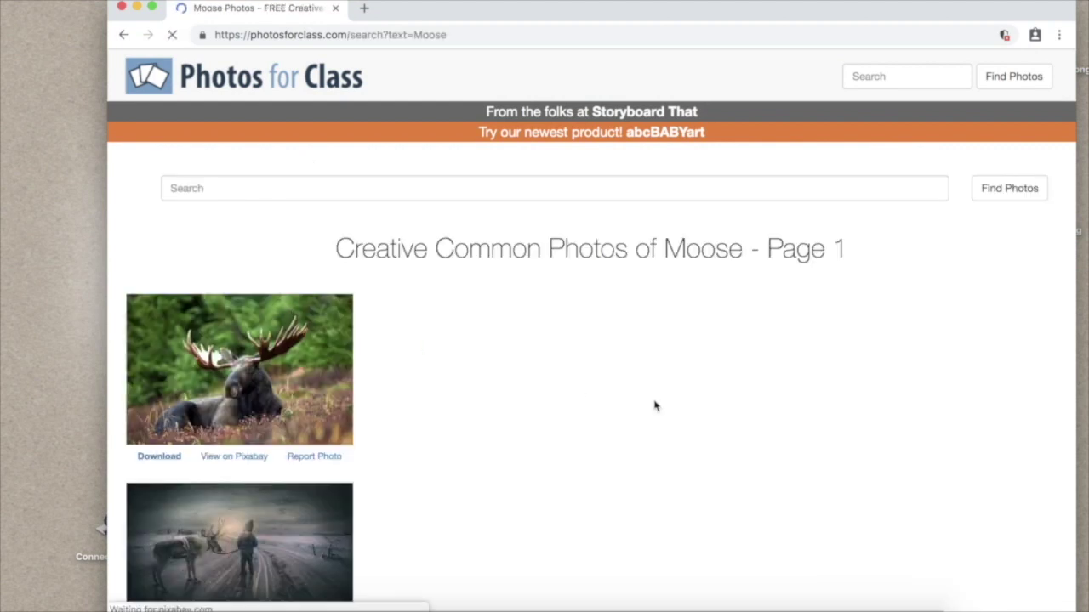
scroll(655, 405, down, 5)
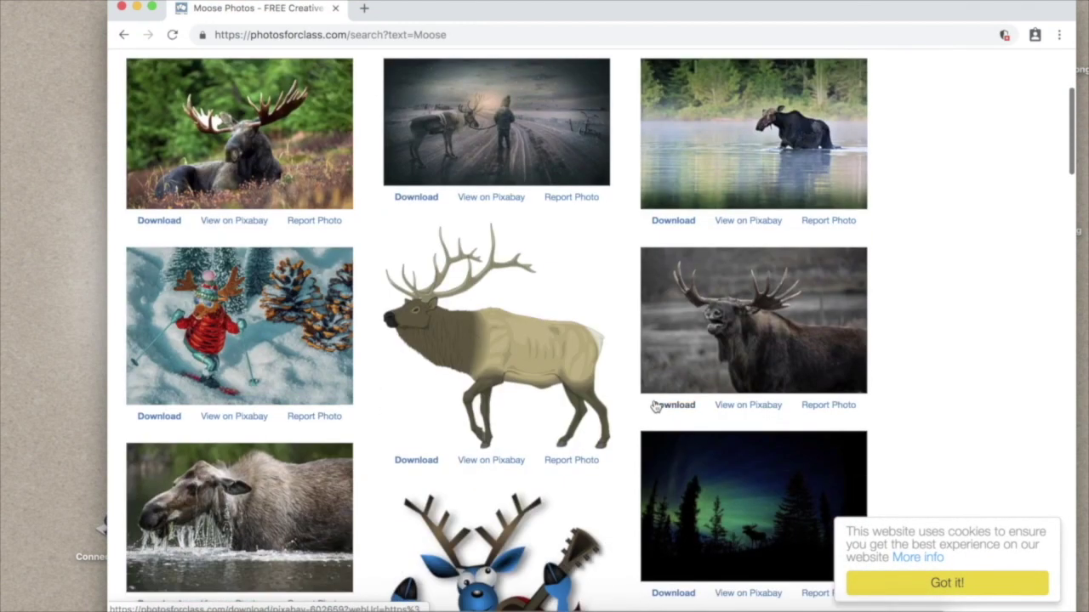
scroll(655, 405, up, 4)
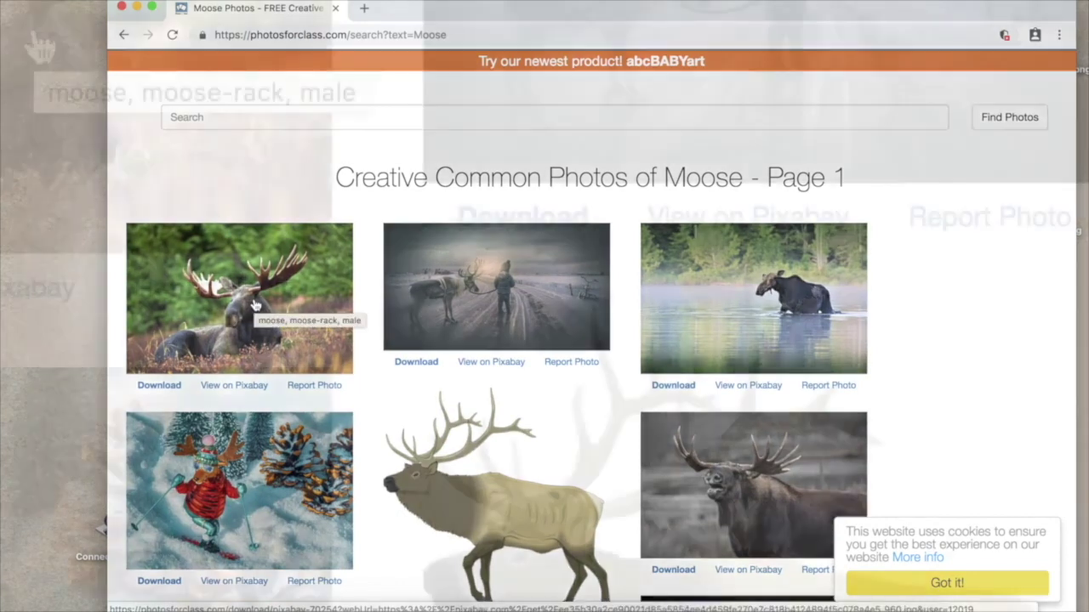
right_click(252, 301)
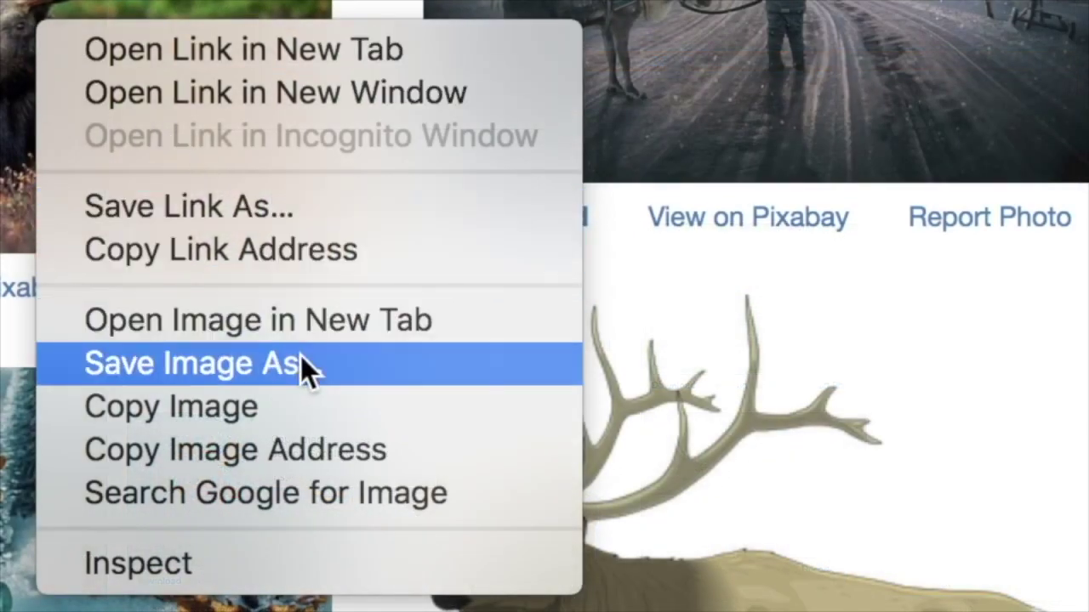
- Save the first moose photo to Dropbox as moose-ee35b30a2c_340.jpg
click(301, 360)
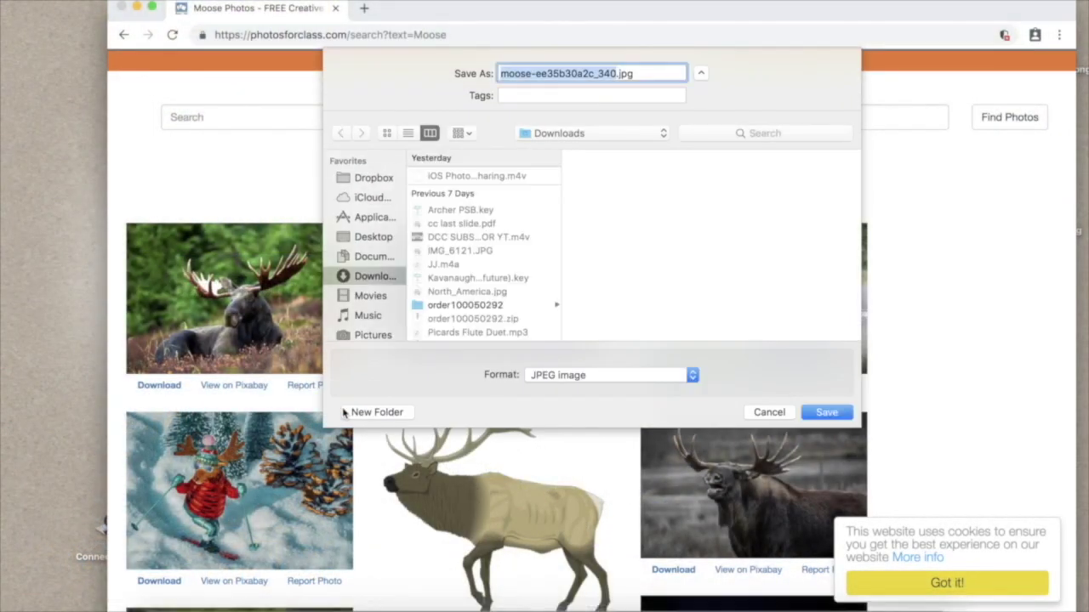
click(381, 183)
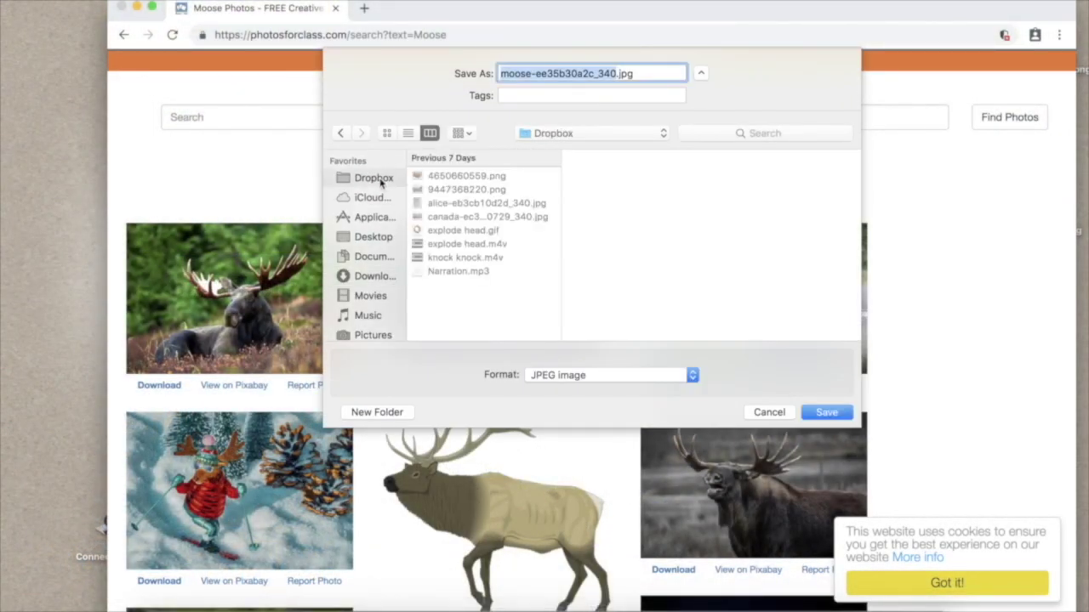
click(829, 414)
- Check the saved moose photo in the Dropbox folder, then download a second photo, 70254.png
click(152, 595)
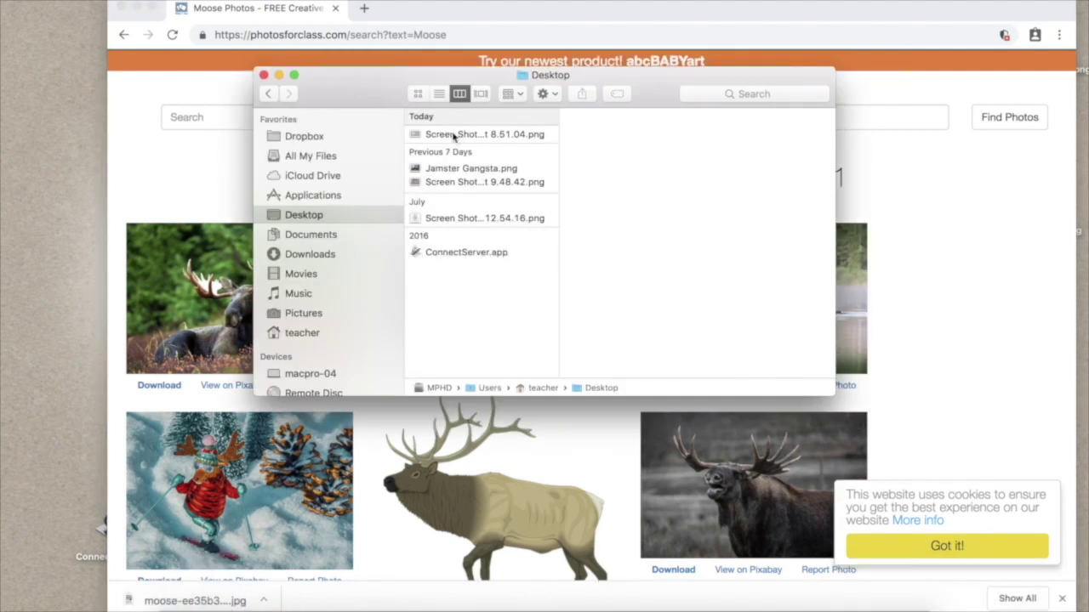
click(318, 136)
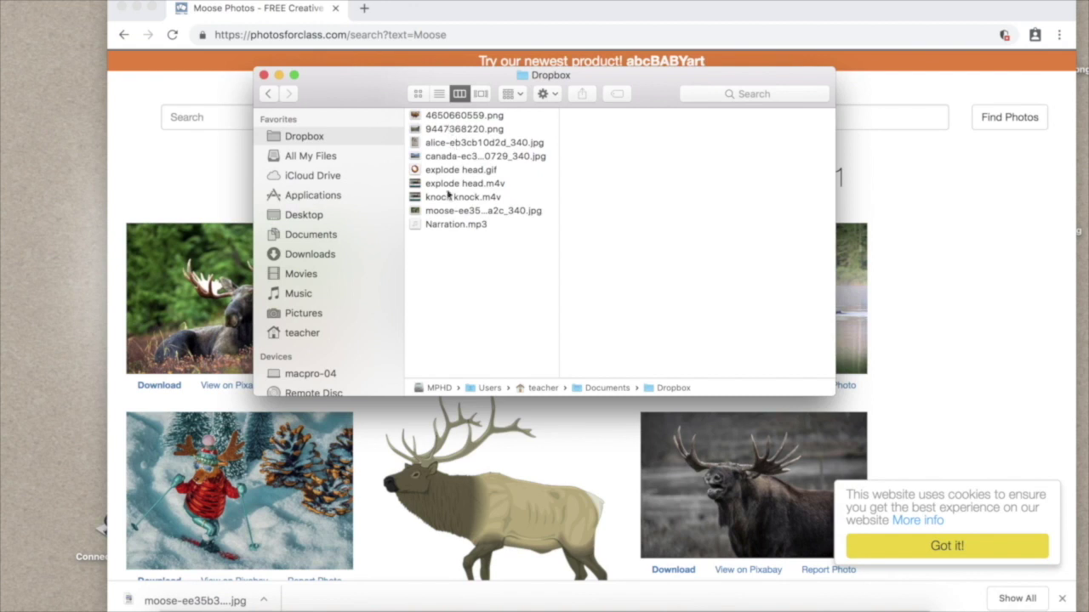
click(445, 214)
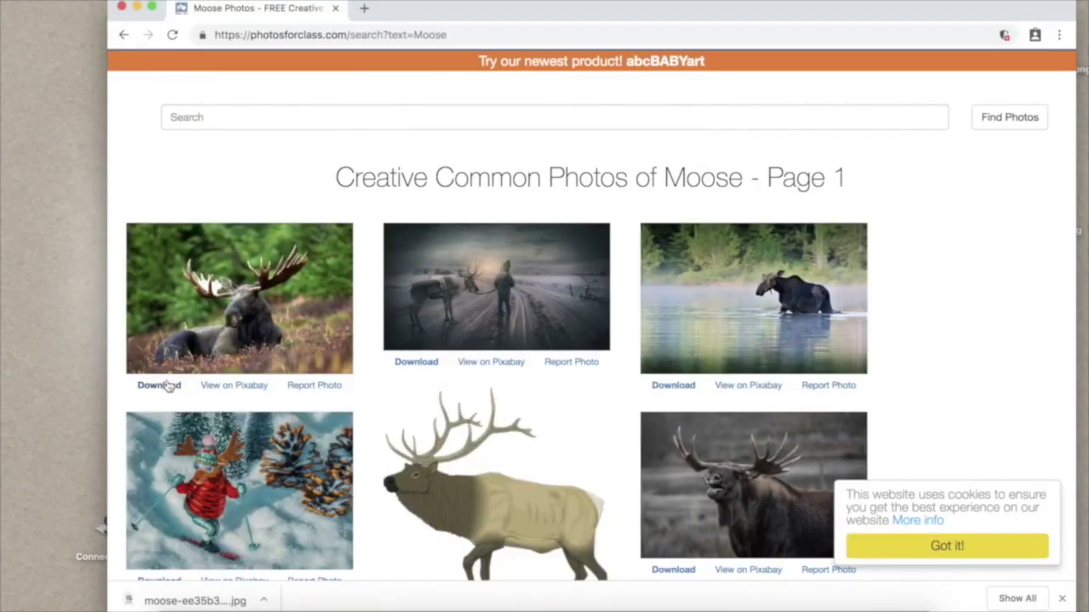
click(168, 388)
- Open the downloaded 70254.png image
click(136, 601)
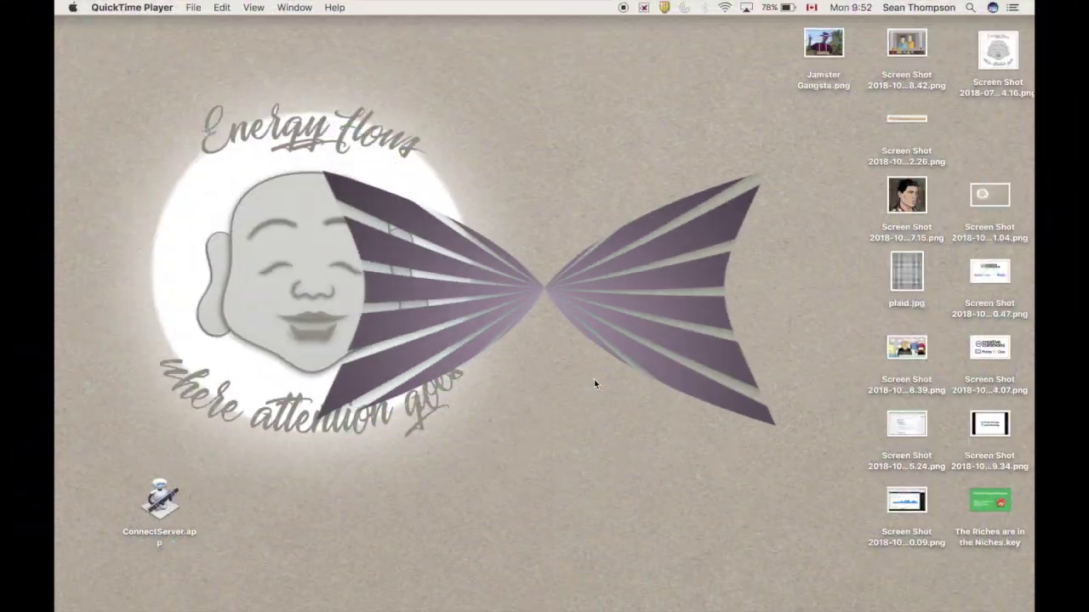
- Launch iMovie from the Dock to start the empty My Movie project
mouse_move(541, 605)
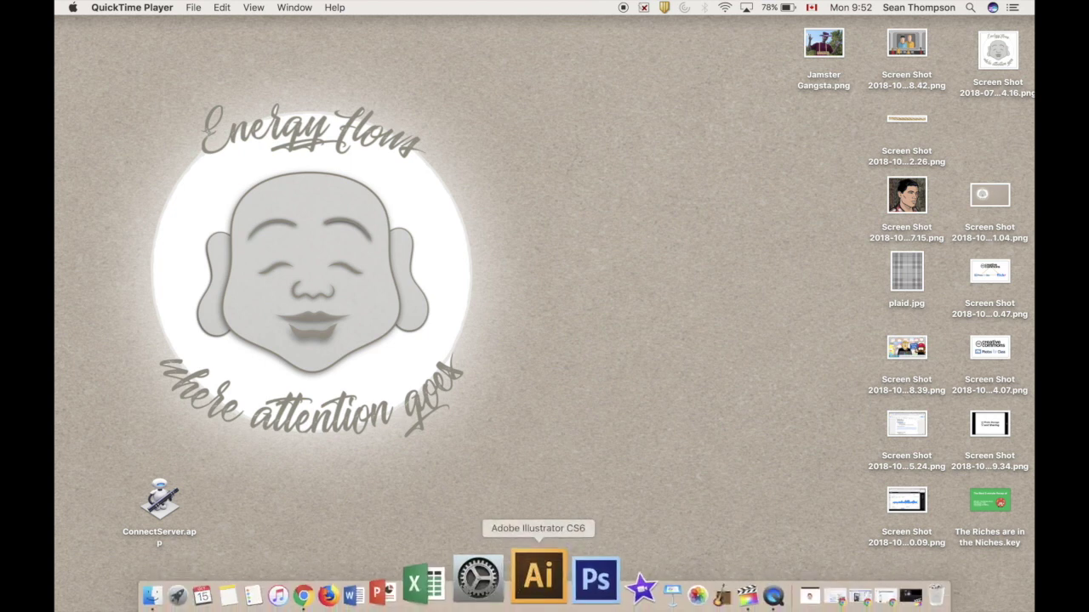
click(577, 577)
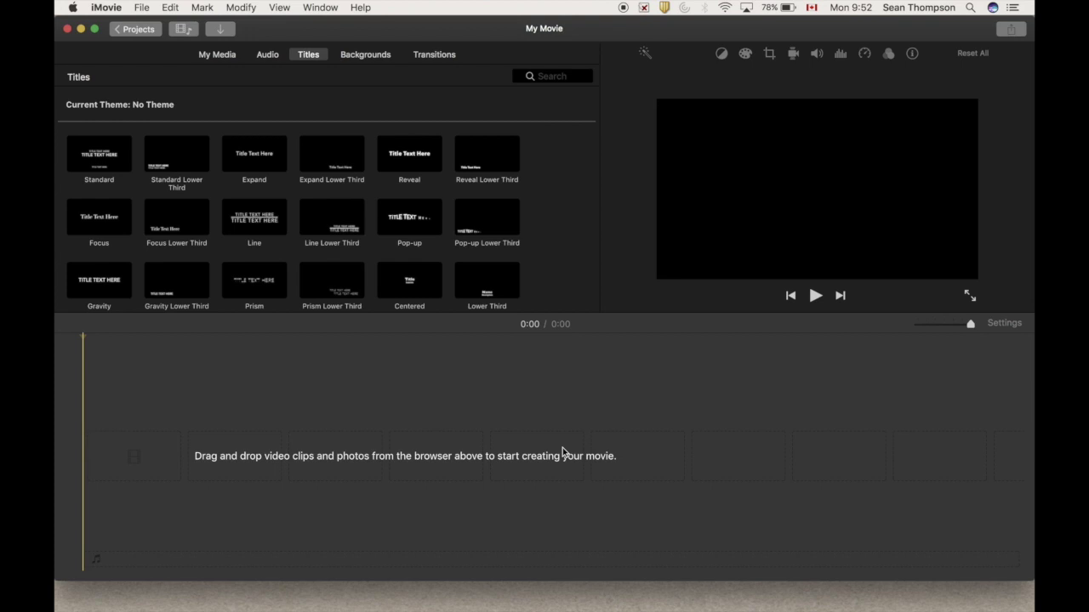
- Drag all four photos from Dropbox > Canada Documentary SAMPLE into the iMovie timeline
key(super+Tab)
key(super+Tab)
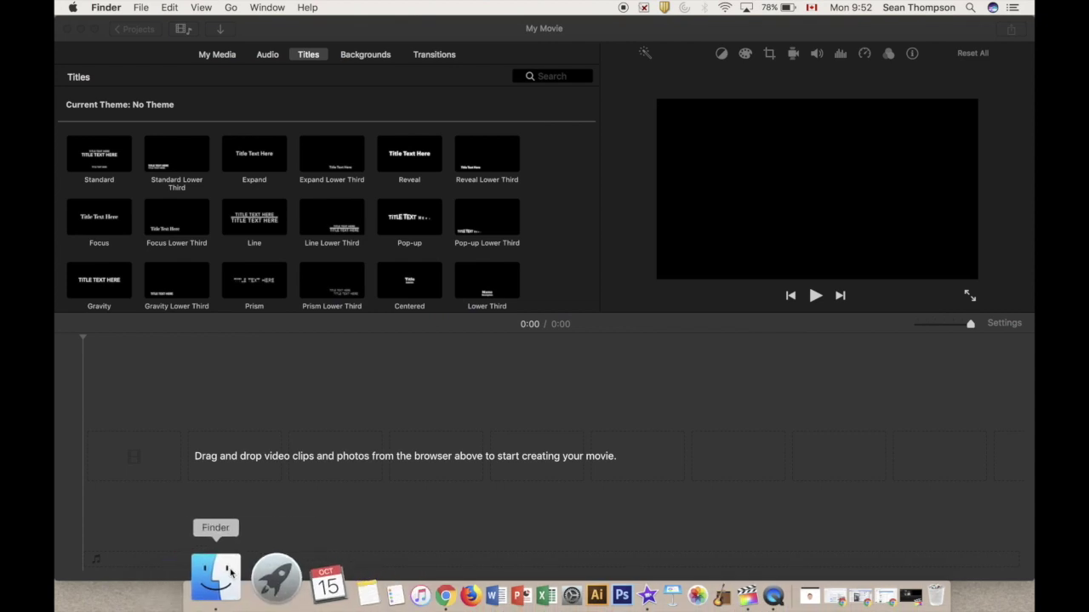
click(231, 574)
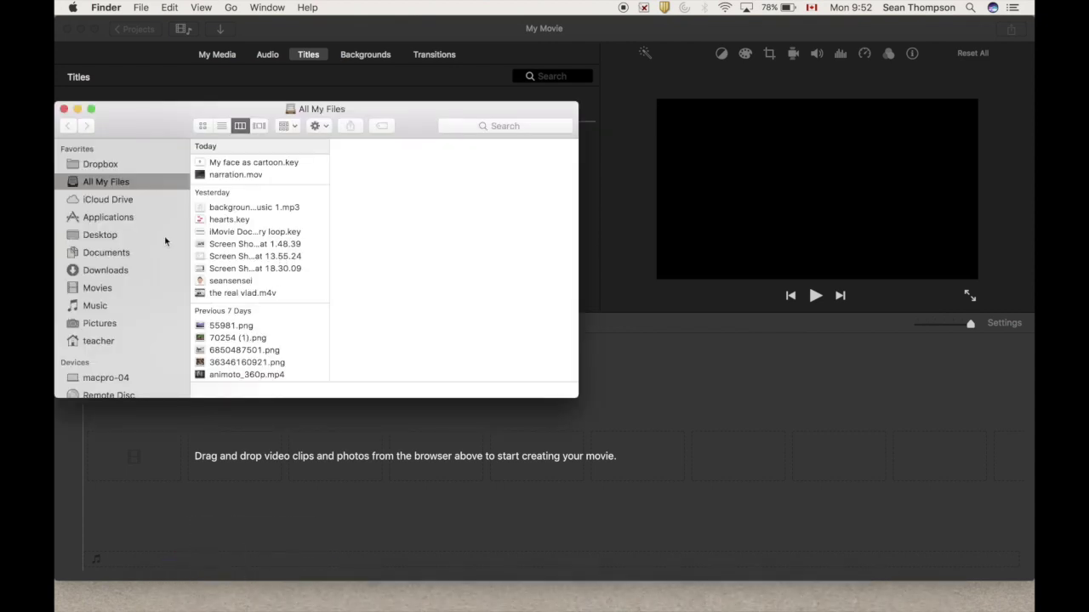
click(127, 163)
click(224, 145)
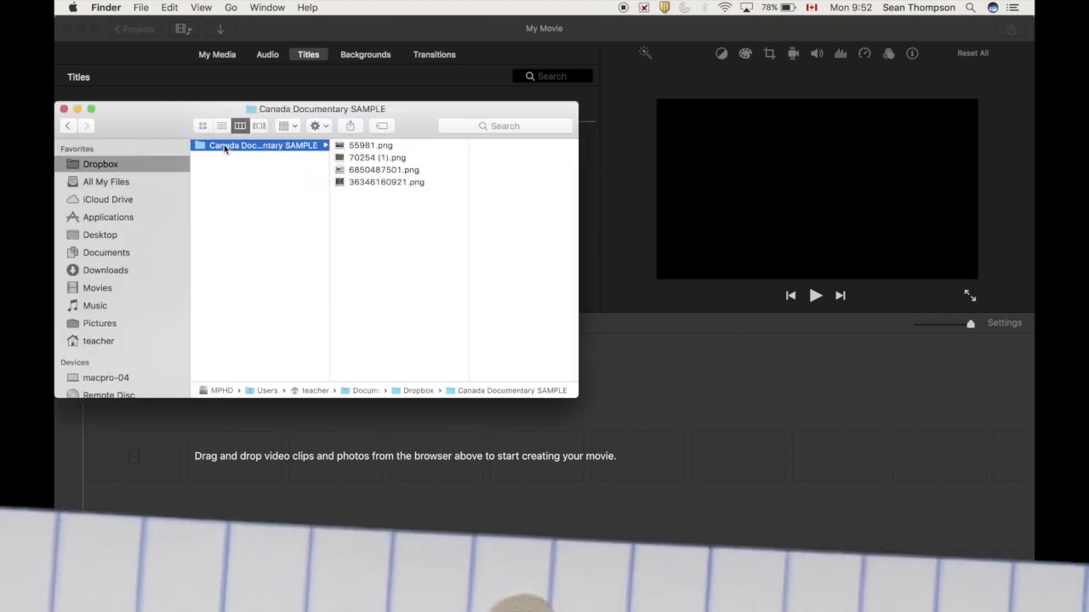
key(super+a)
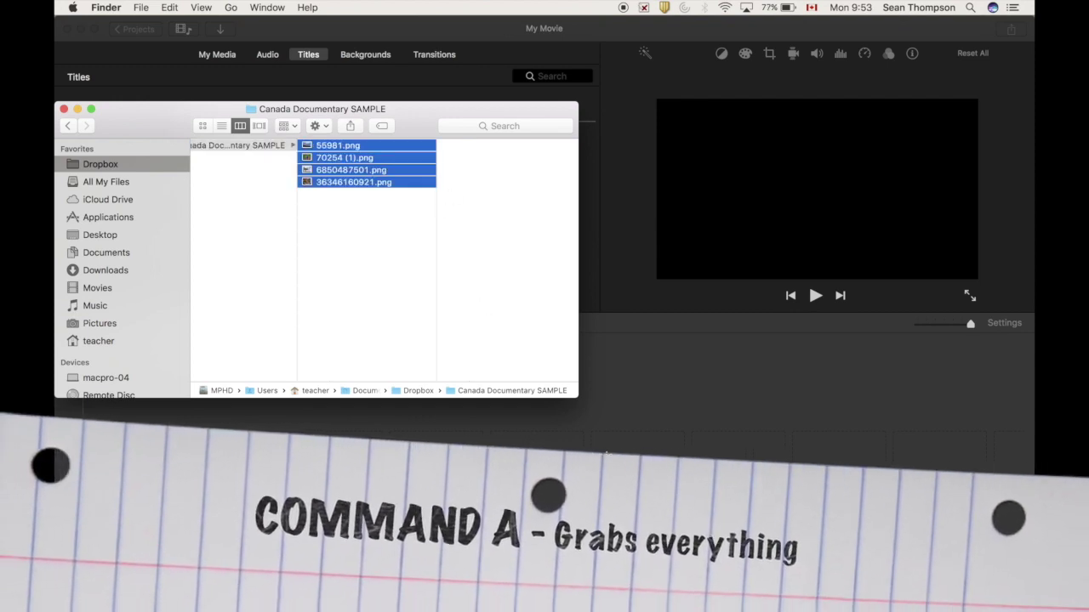
drag(425, 180, 414, 418)
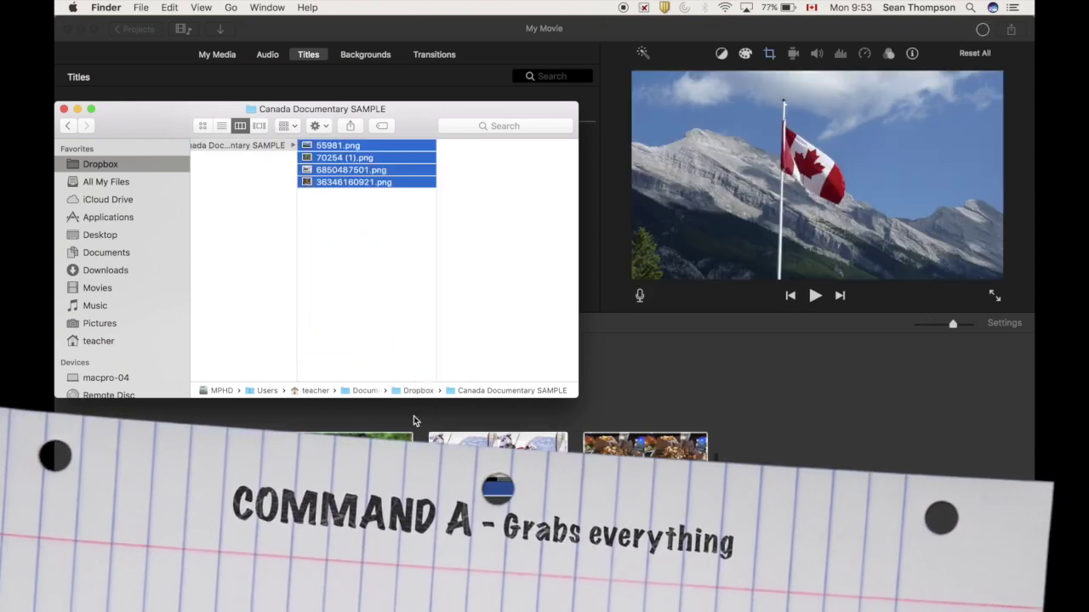
click(413, 421)
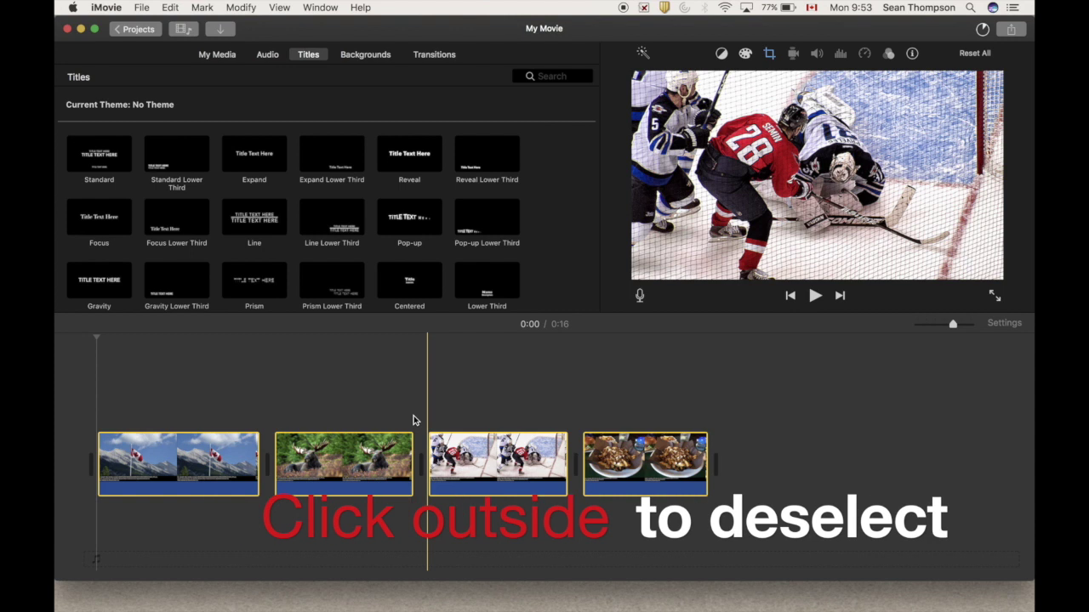
- Reposition the hockey clip so it ends up after the moose clip
click(417, 390)
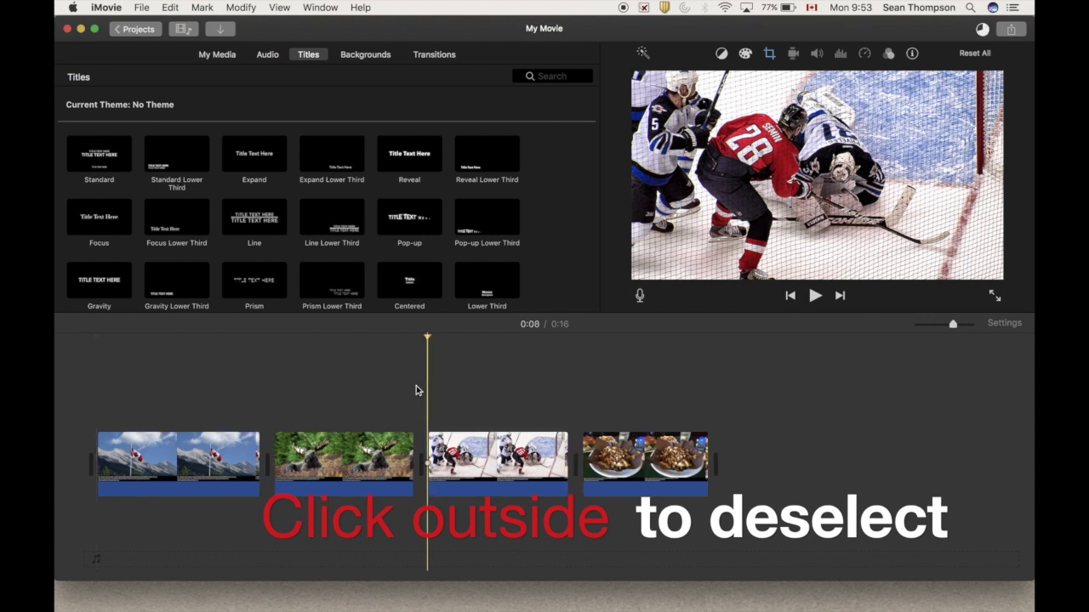
click(474, 442)
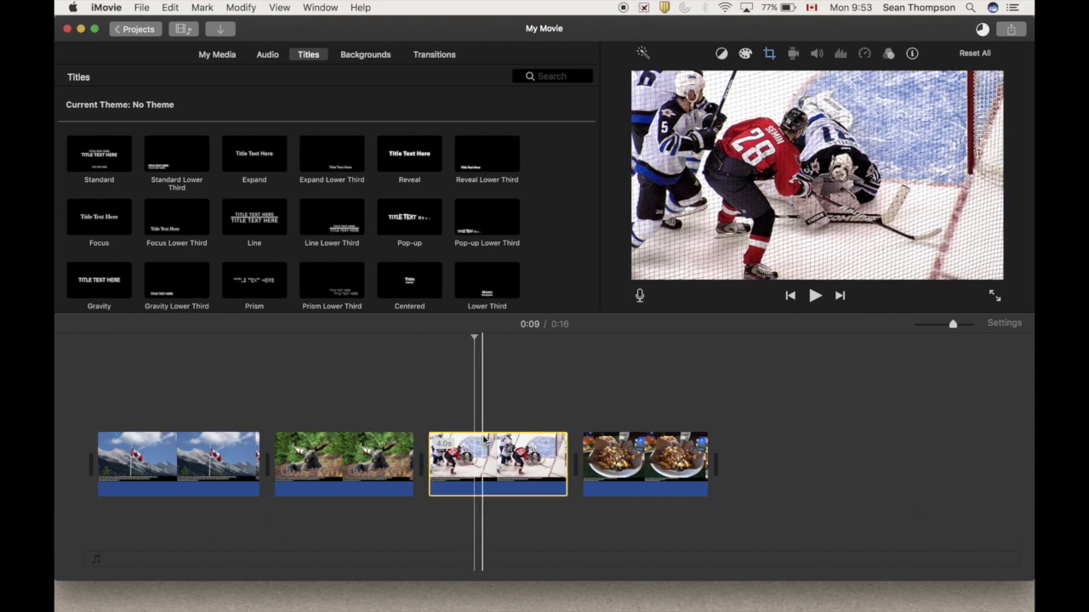
key(c)
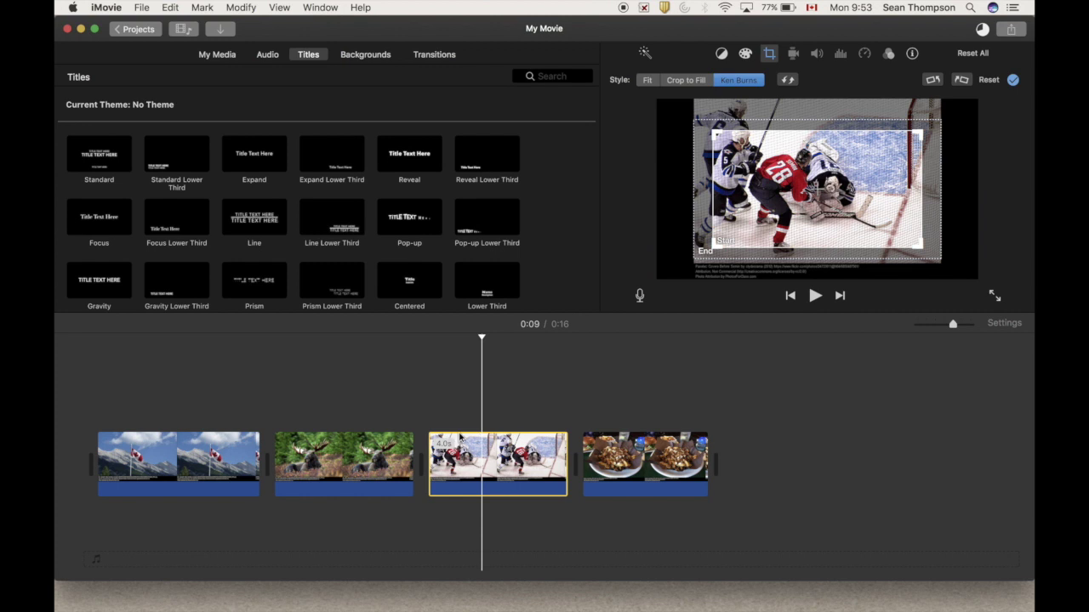
drag(447, 442, 310, 444)
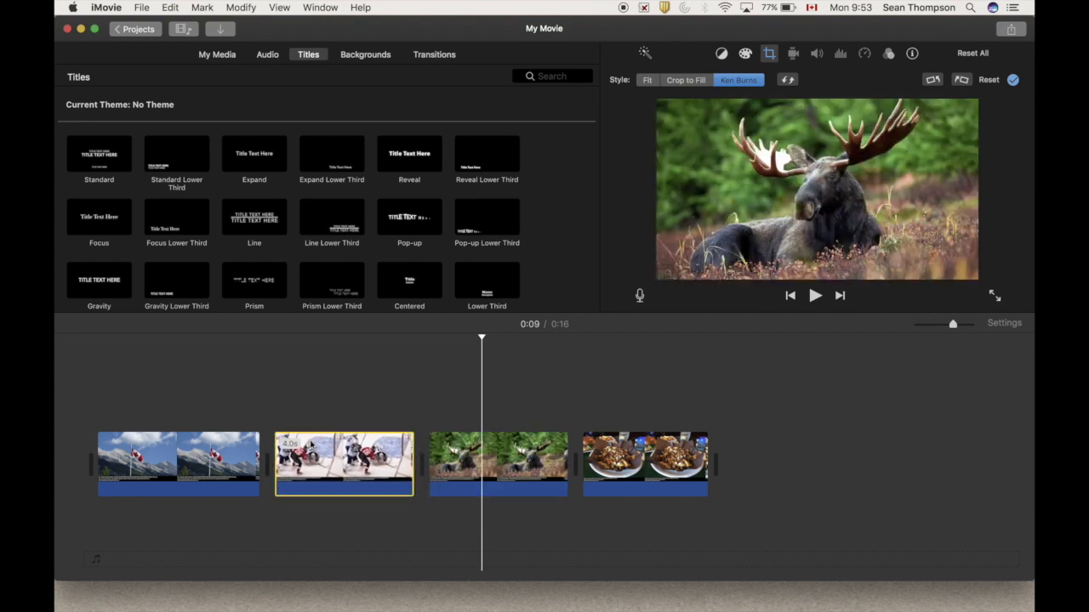
drag(311, 444, 553, 446)
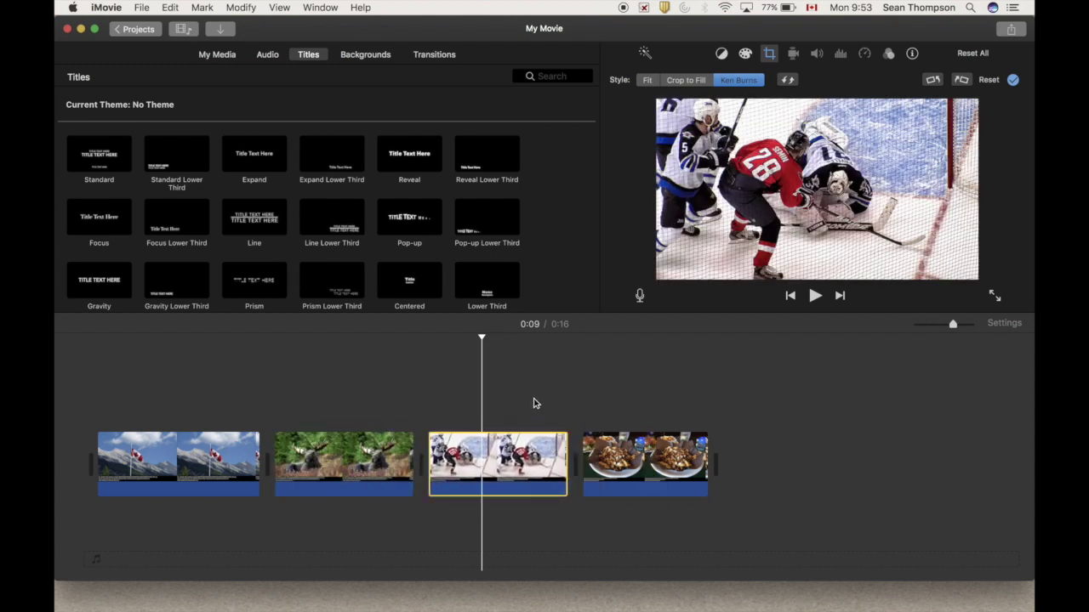
- Move the poutine clip to the end of the movie
click(627, 461)
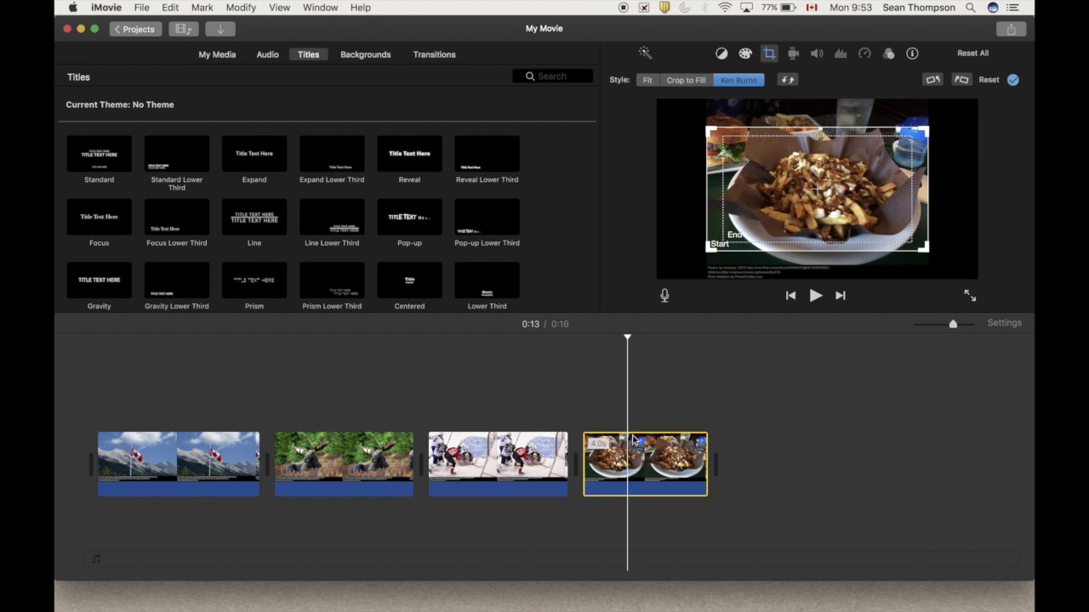
drag(632, 440, 667, 453)
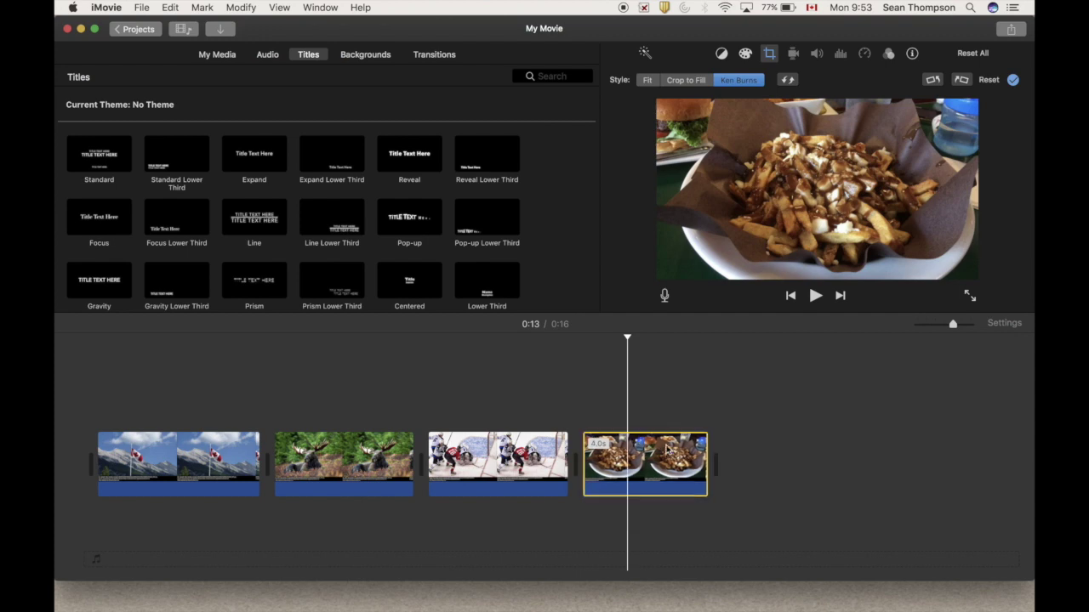
click(654, 413)
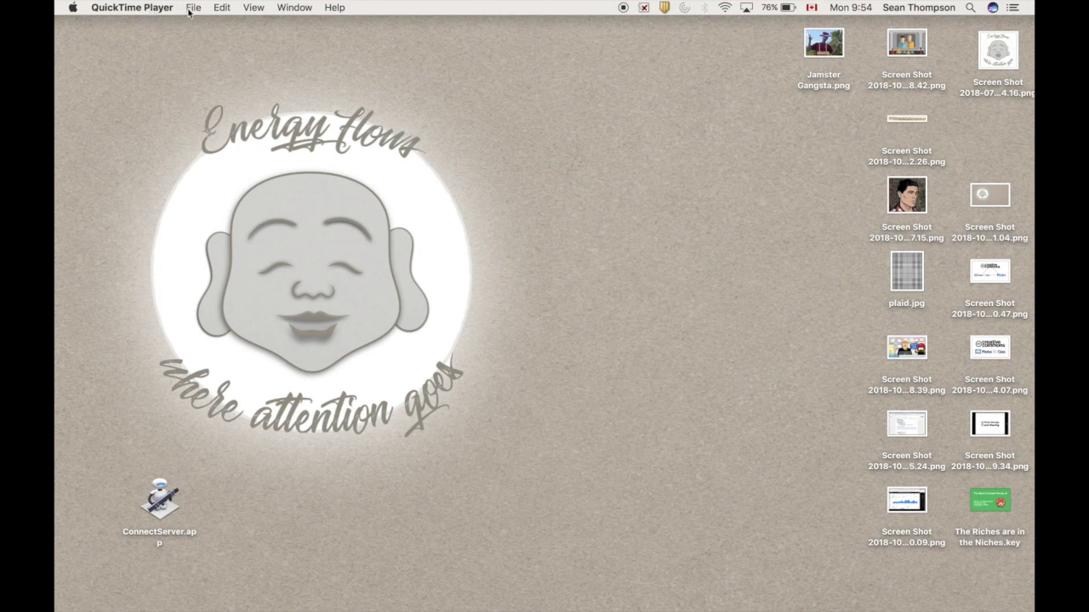
- Bring up Spotlight Search to launch QuickTime Player
key(super+space)
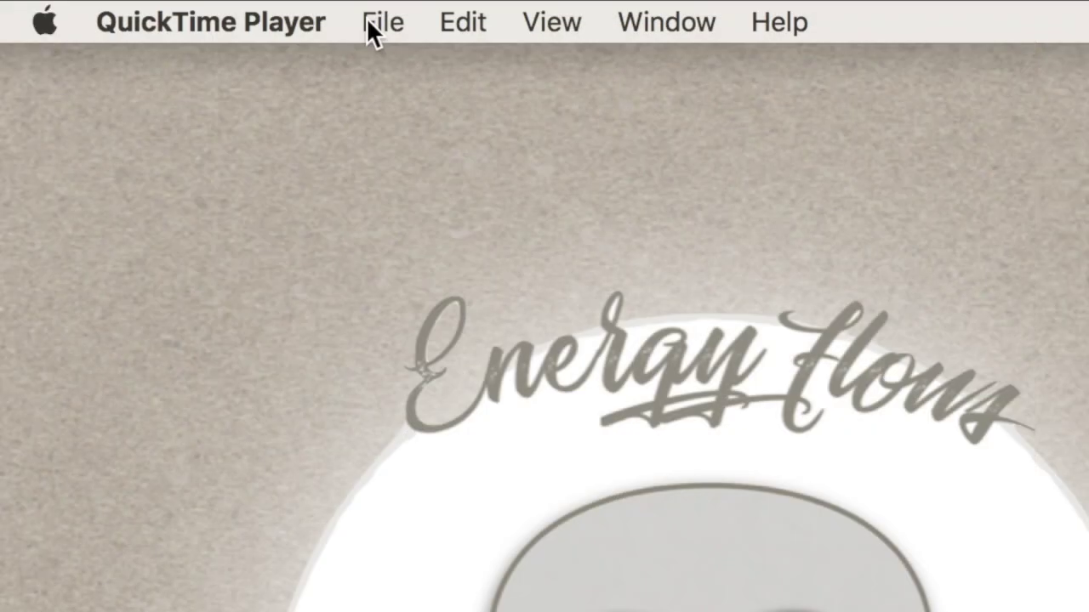
- Start a new QuickTime audio recording and record the spoken narration
click(371, 26)
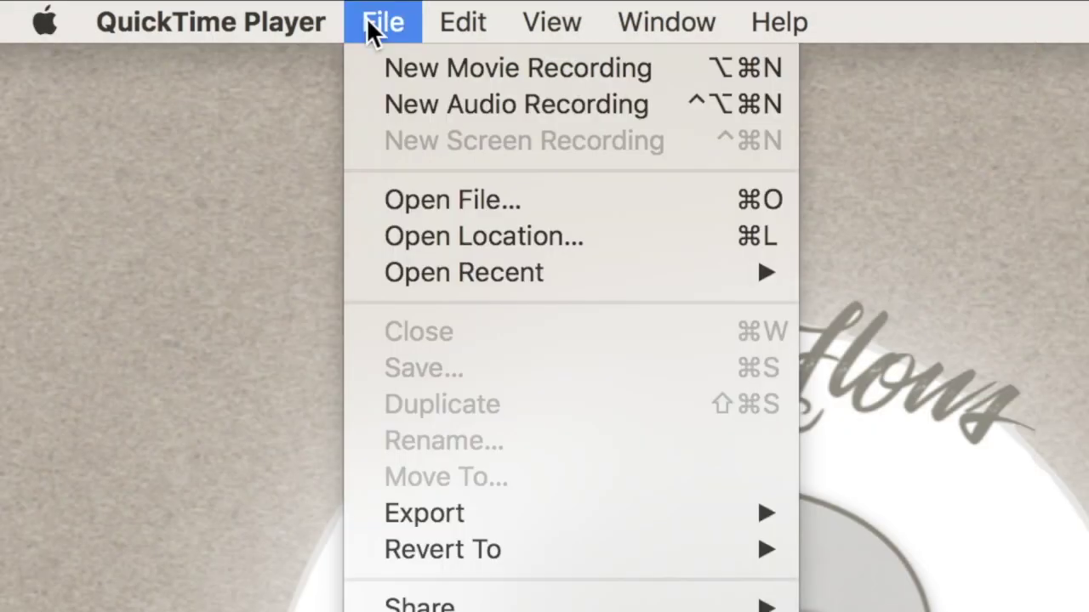
click(456, 94)
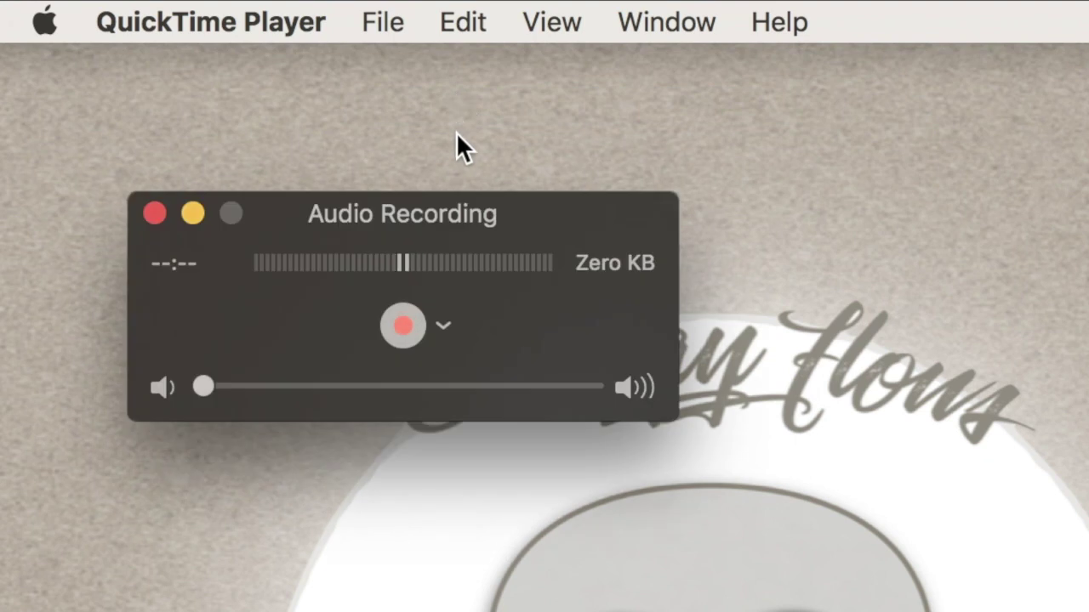
click(400, 323)
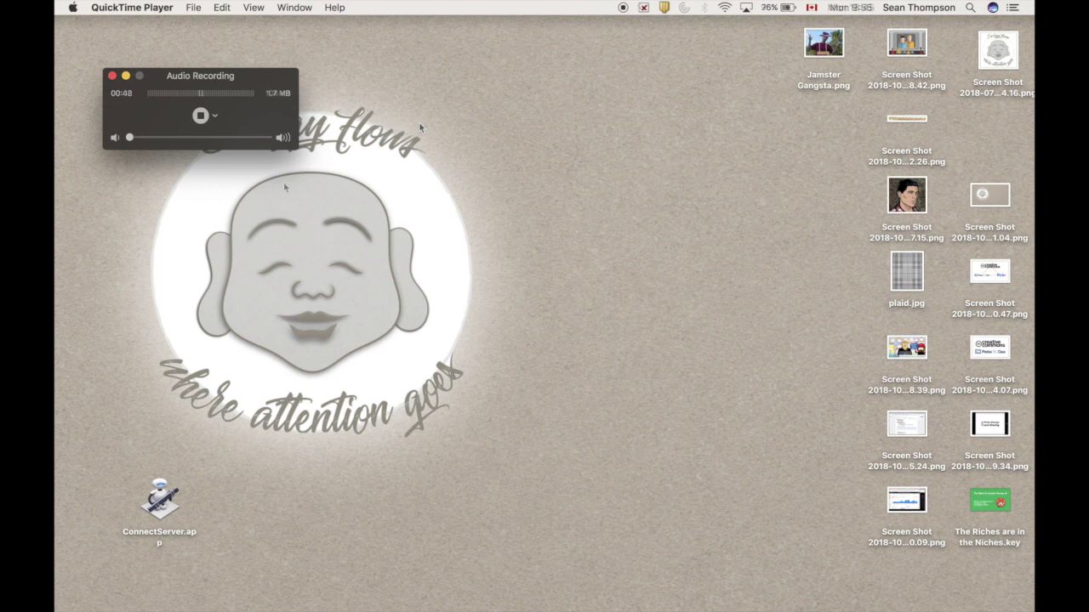
- Stop the recording and save it as Narration in the Music folder
click(112, 76)
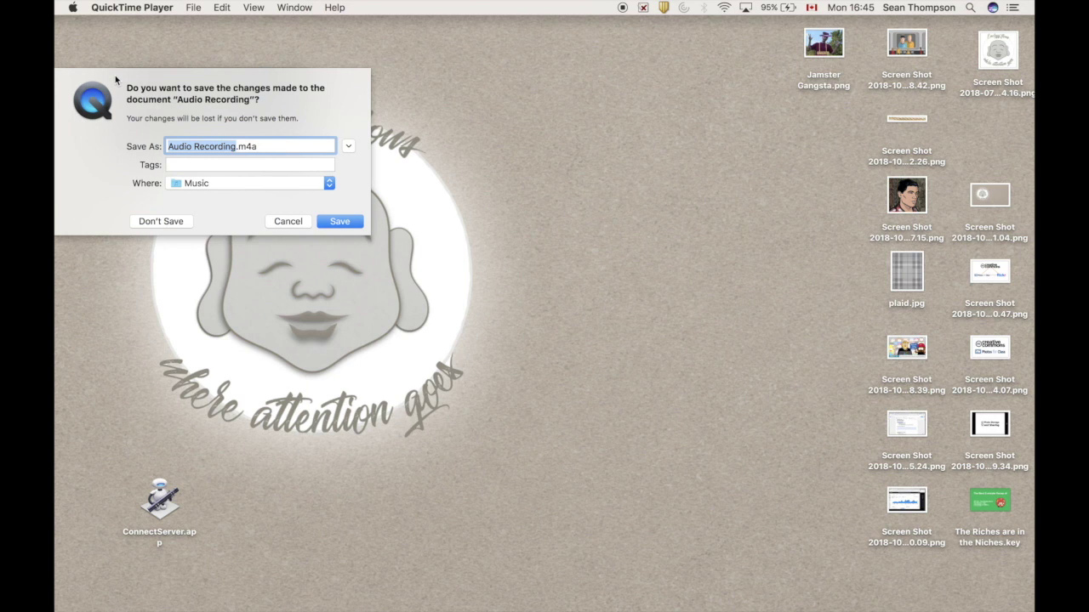
text(Narra)
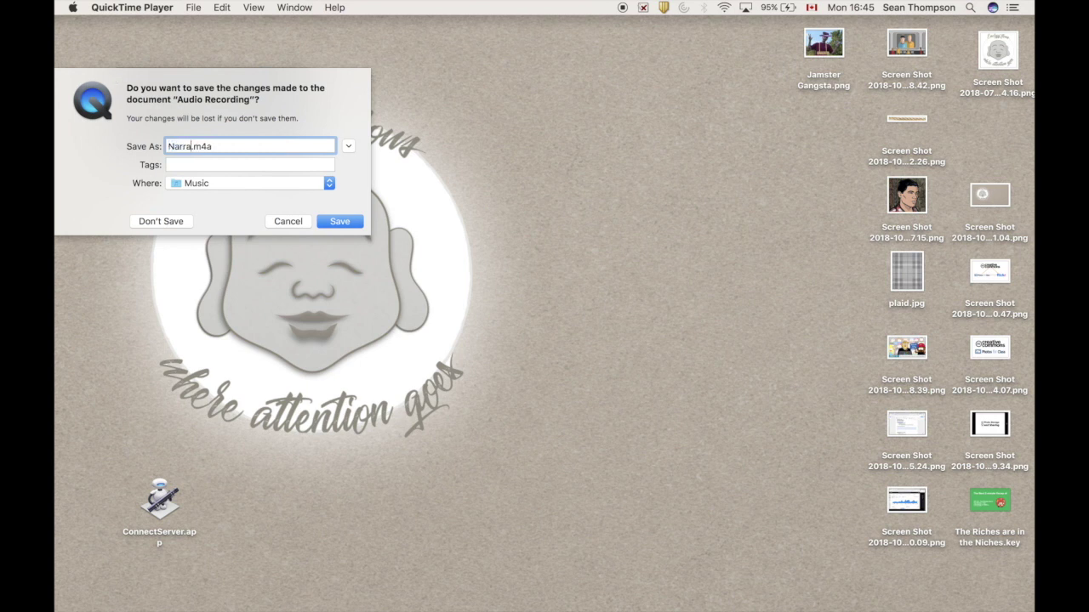
text(tion)
click(340, 222)
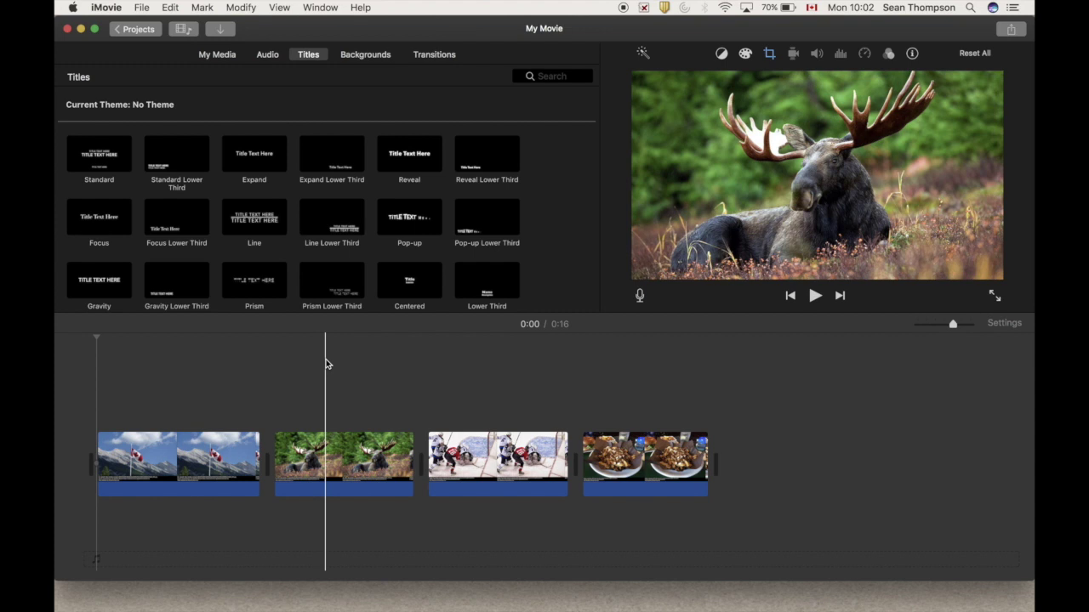
- Add Circle Open at the start, then Cross Dissolve, Cross Blur and Cross Zoom between clips
click(432, 55)
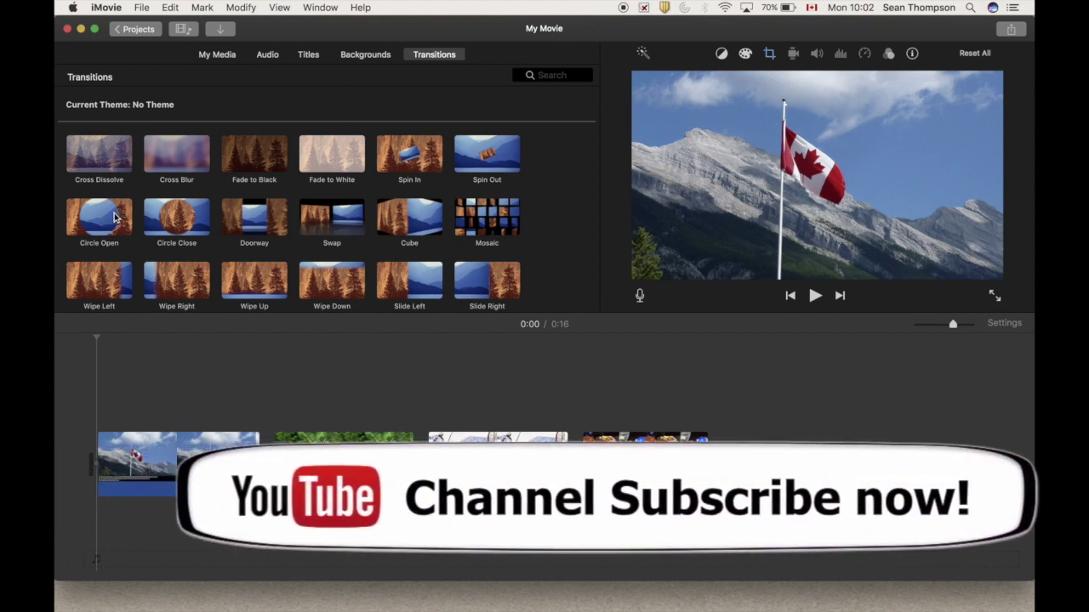
drag(99, 217, 90, 425)
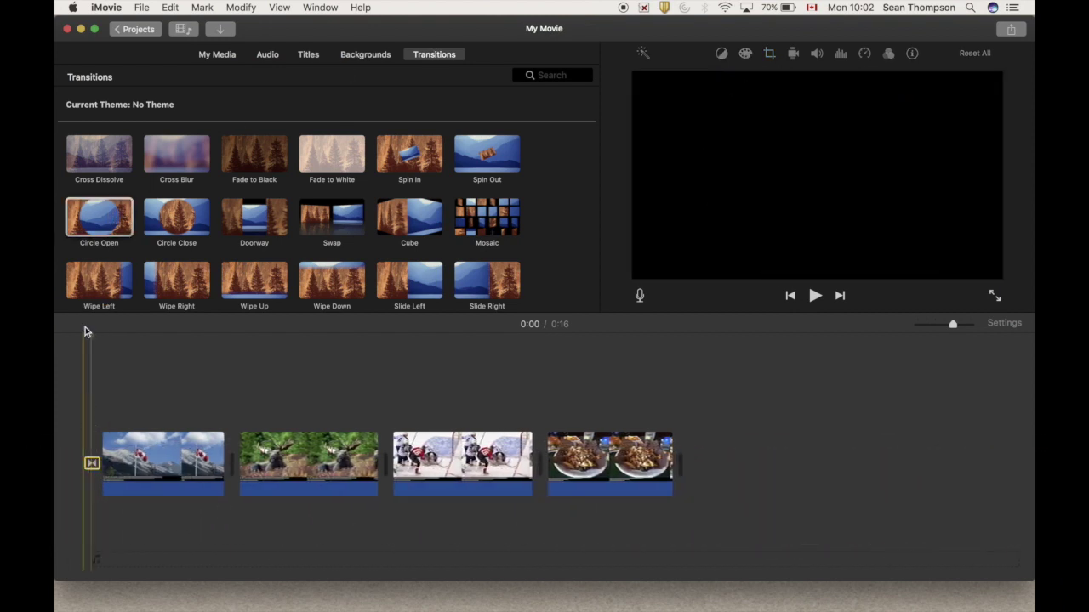
click(102, 163)
drag(106, 189, 208, 395)
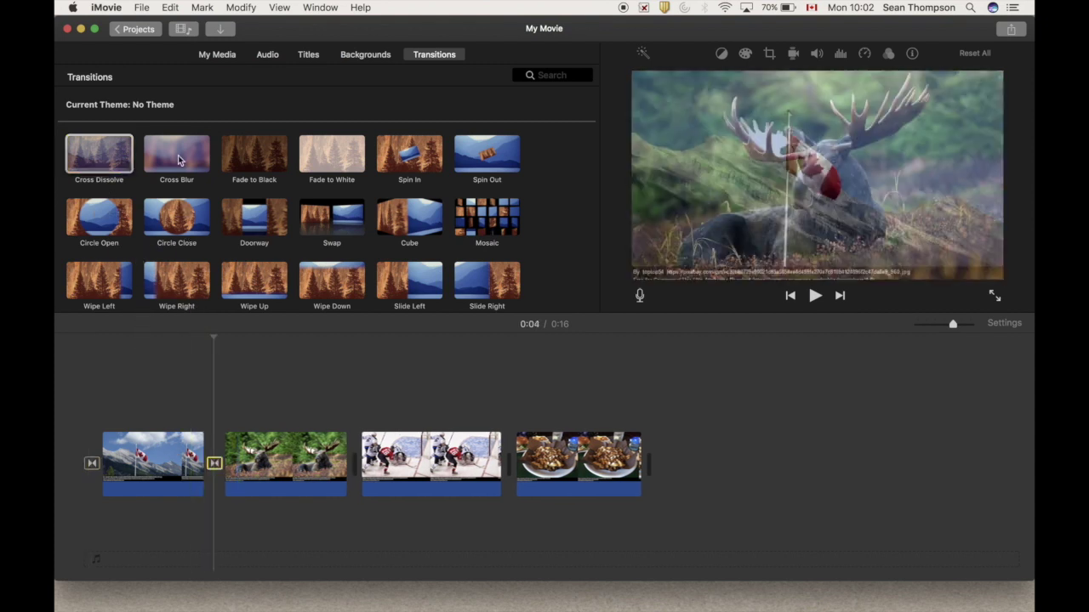
drag(179, 160, 342, 417)
scroll(356, 244, down, 3)
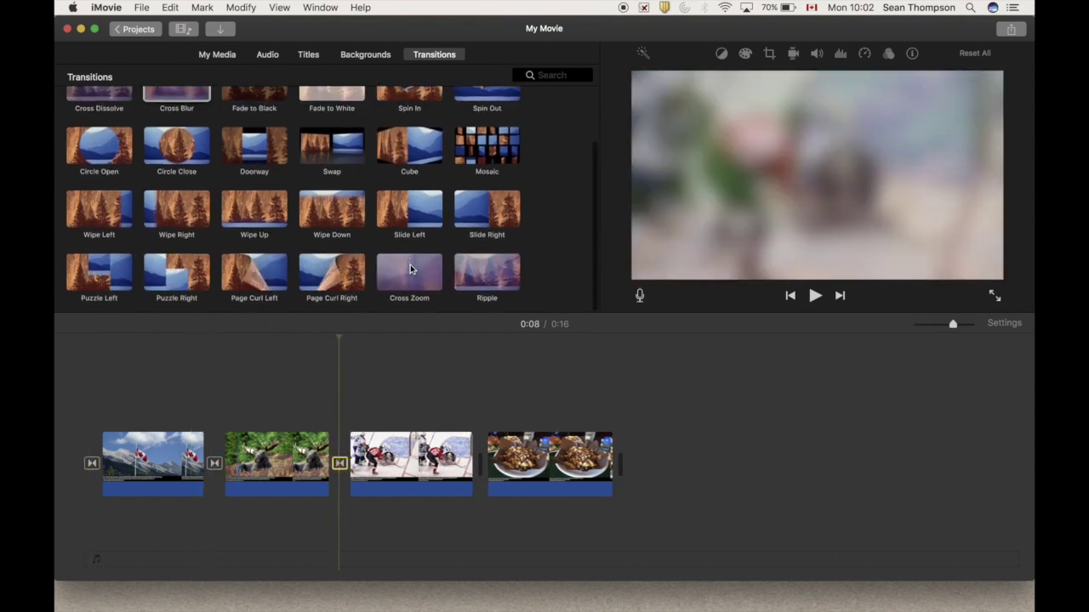
drag(412, 271, 477, 407)
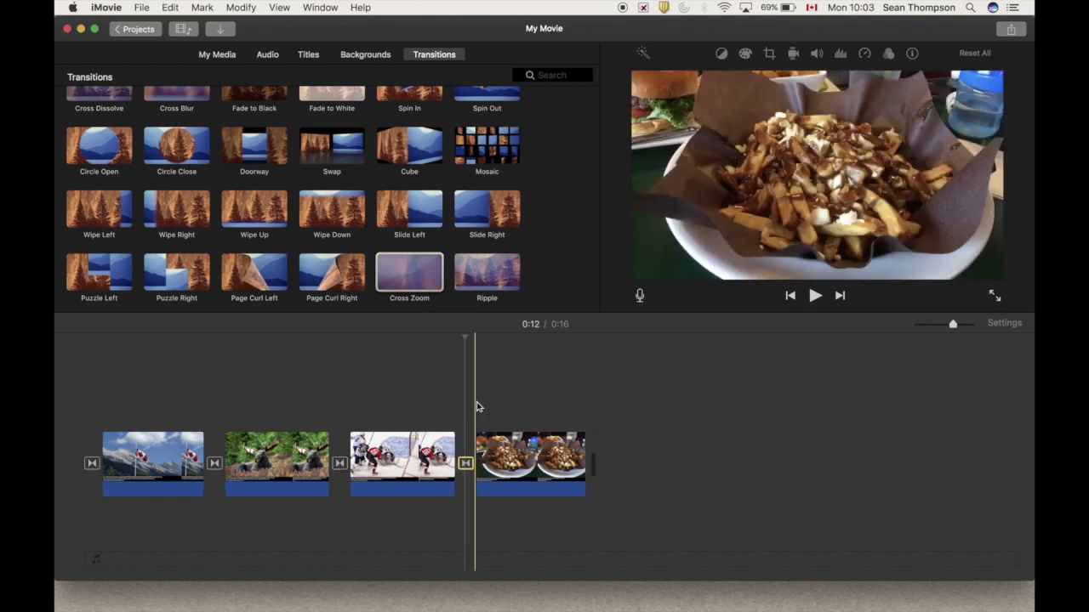
- Find cc last slide.pdf in Finder and drag it onto the end of the timeline
key(super+Tab)
key(super+Tab)
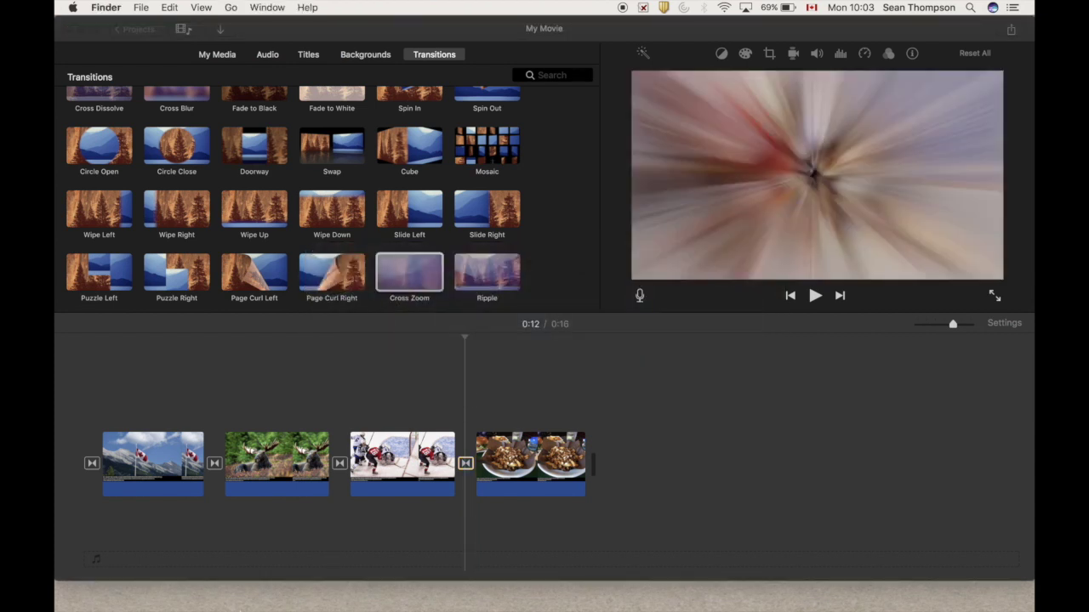
click(224, 576)
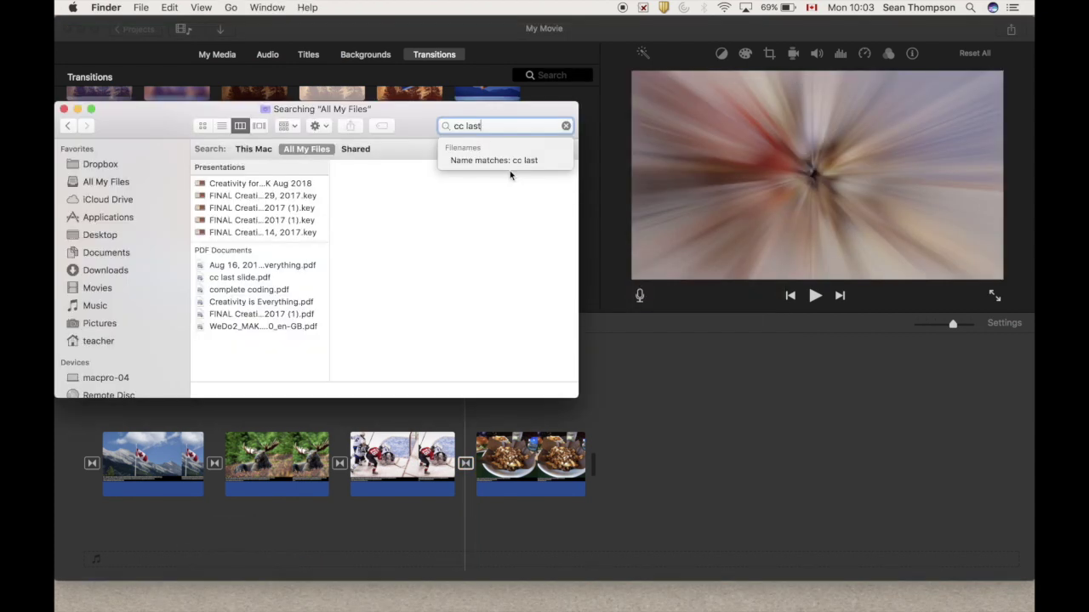
click(264, 279)
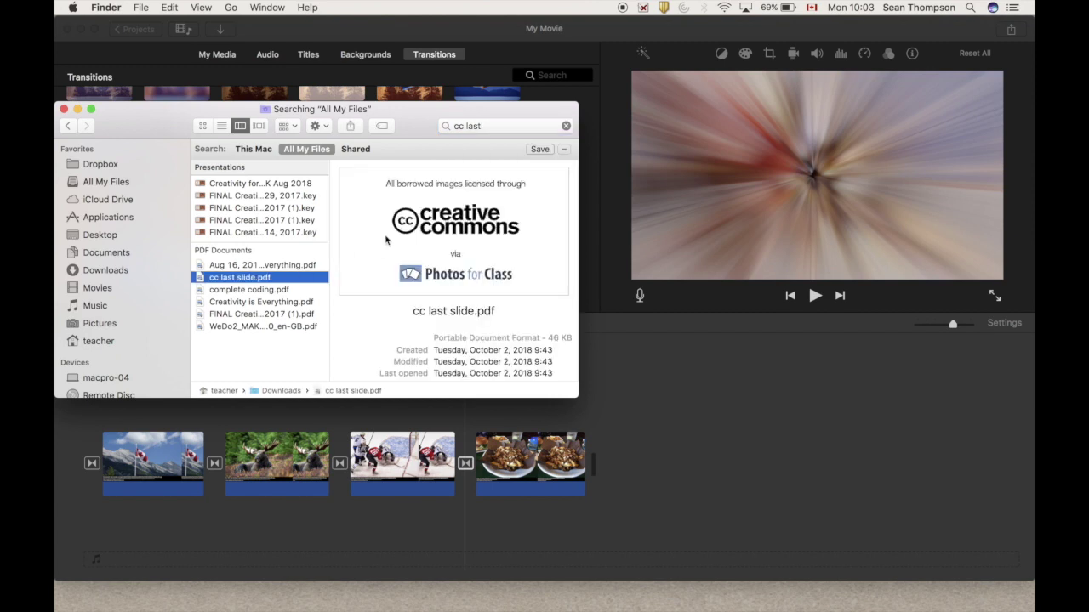
drag(385, 241, 637, 459)
scroll(212, 196, up, 3)
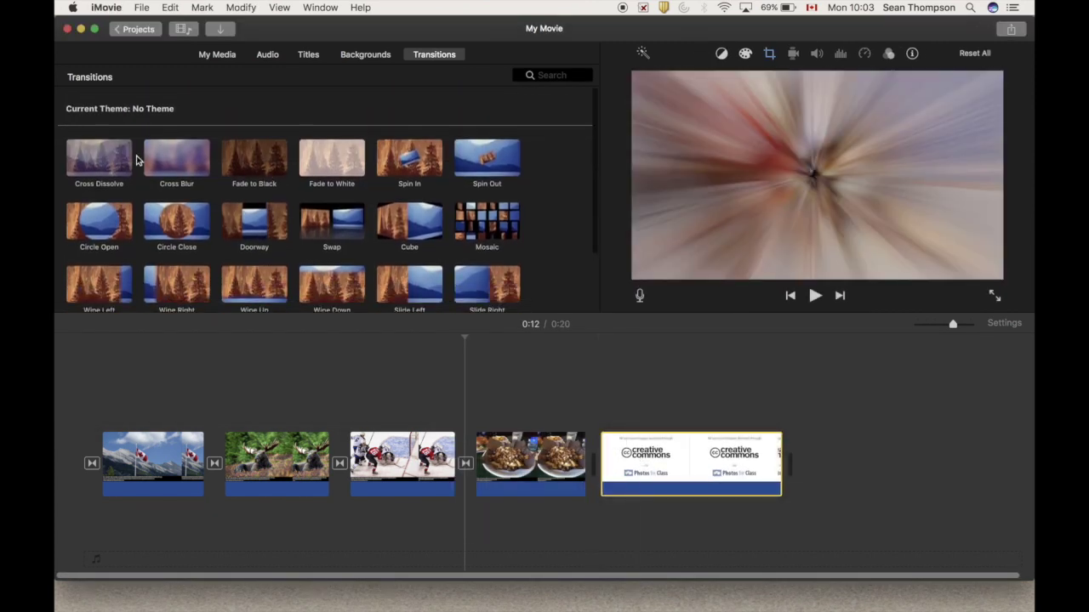
- Add a Cross Dissolve before the credit slide and a Fade to White after it
drag(123, 157, 579, 442)
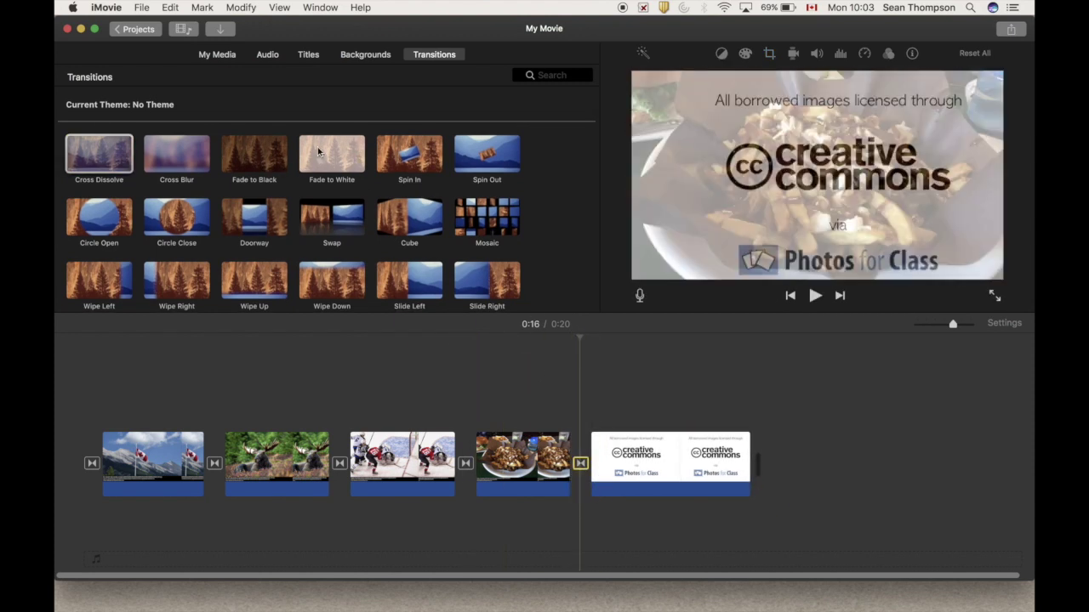
drag(322, 154, 746, 442)
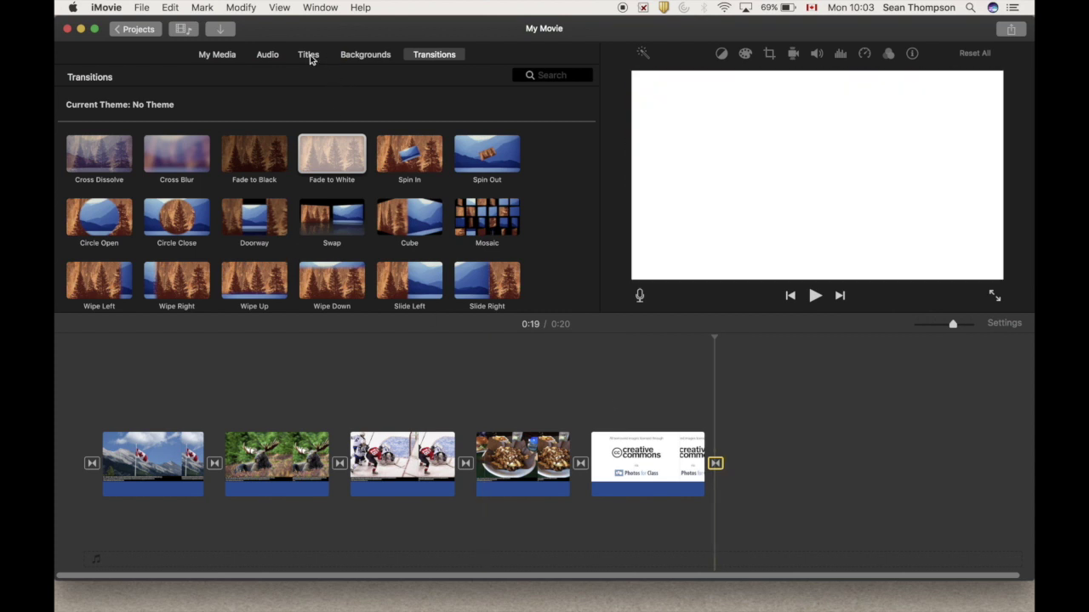
- Add the Reveal title to the movie and enter 'Video' as its text
click(309, 55)
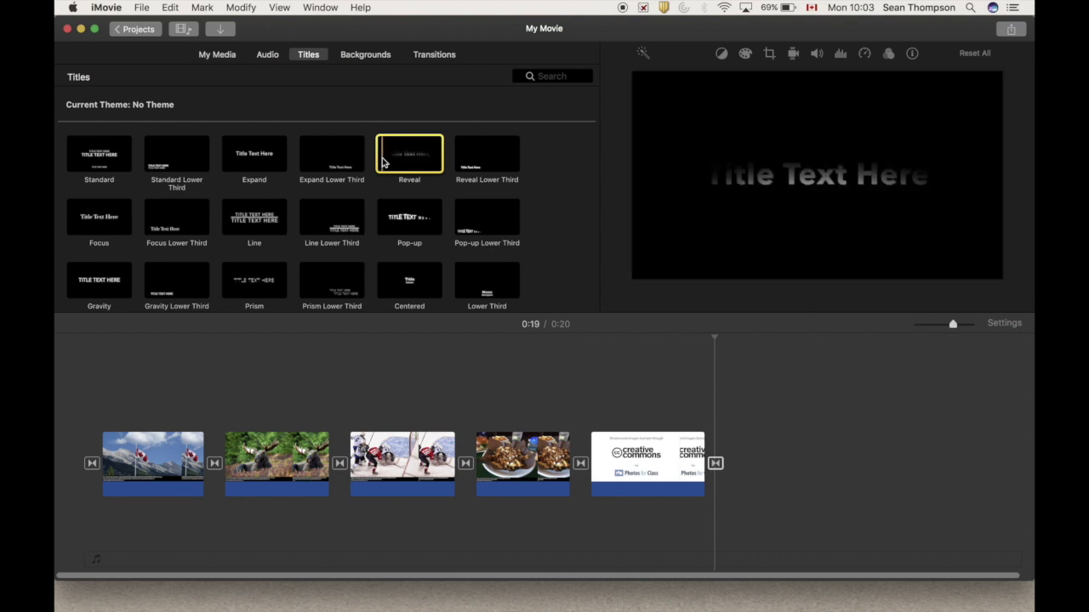
drag(411, 156, 100, 399)
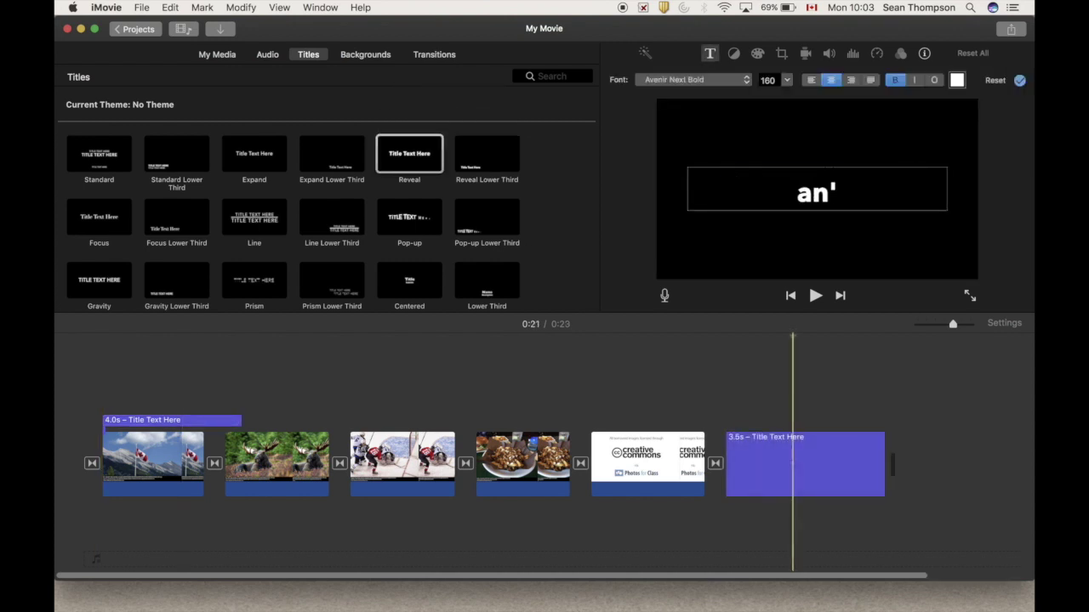
text(Video)
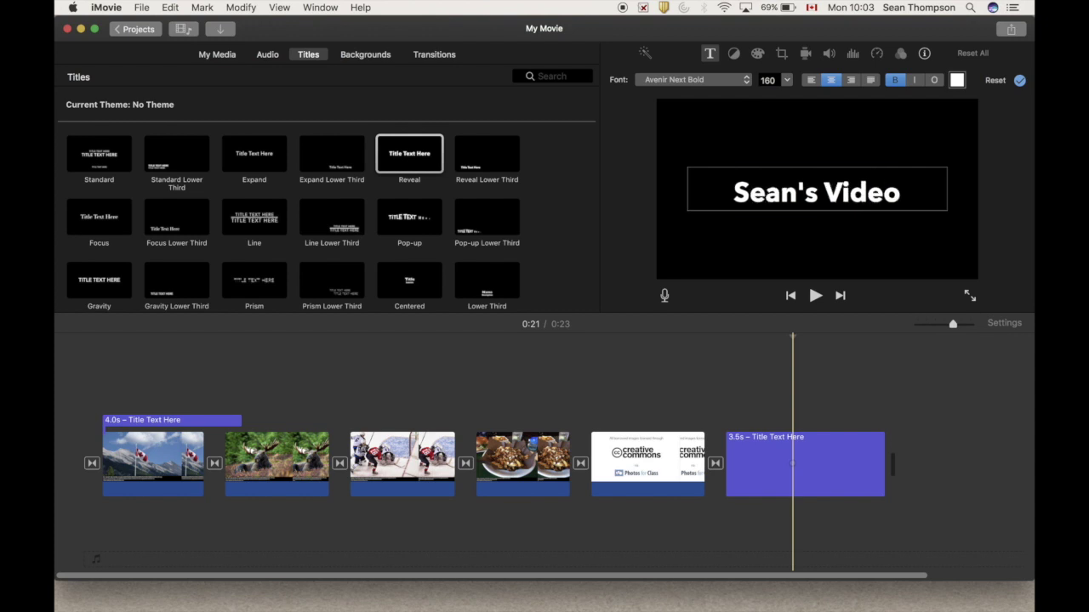
key(super+a)
key(super+c)
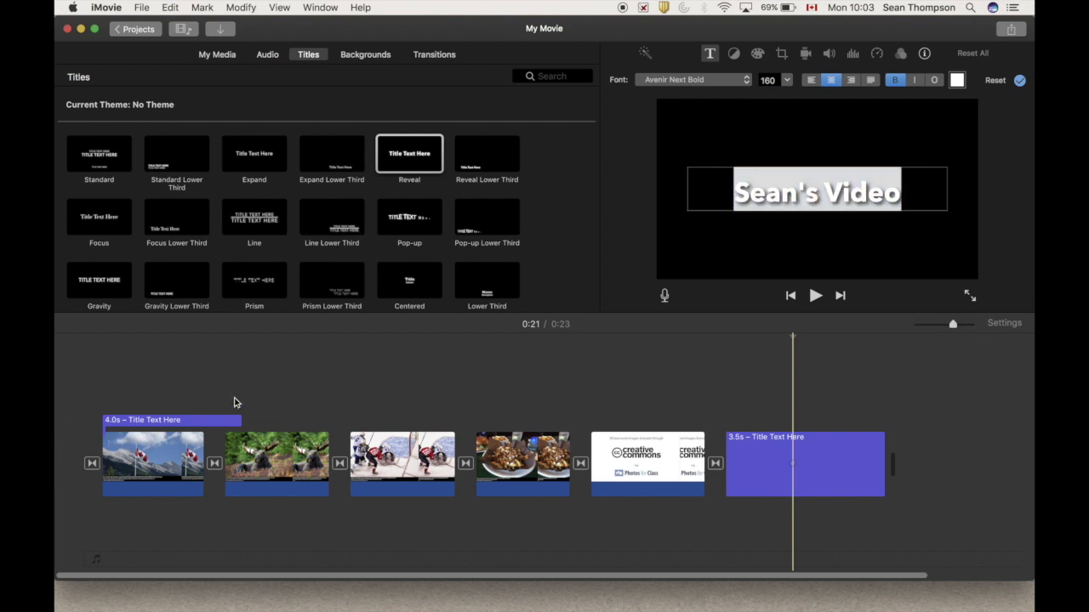
click(272, 397)
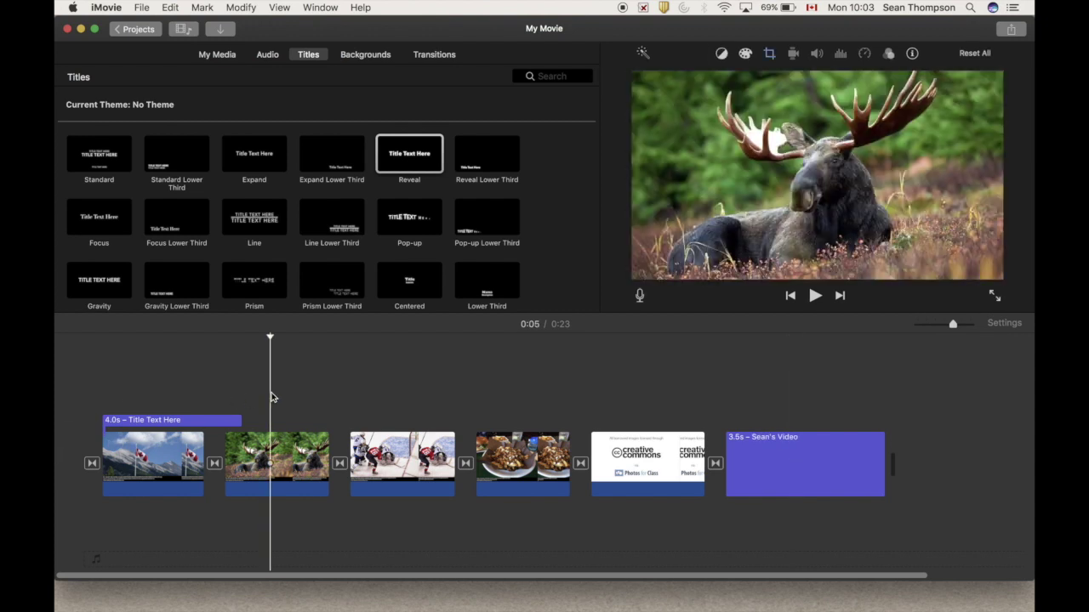
- Paste the video's name into the opening title and place a Focus title over the credit slide
click(163, 401)
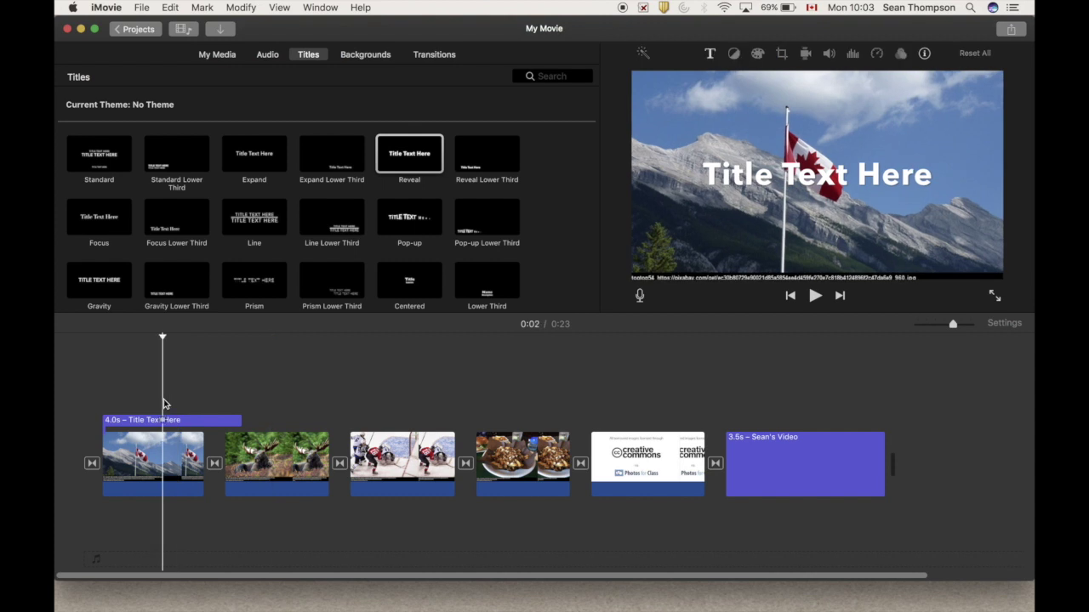
click(810, 183)
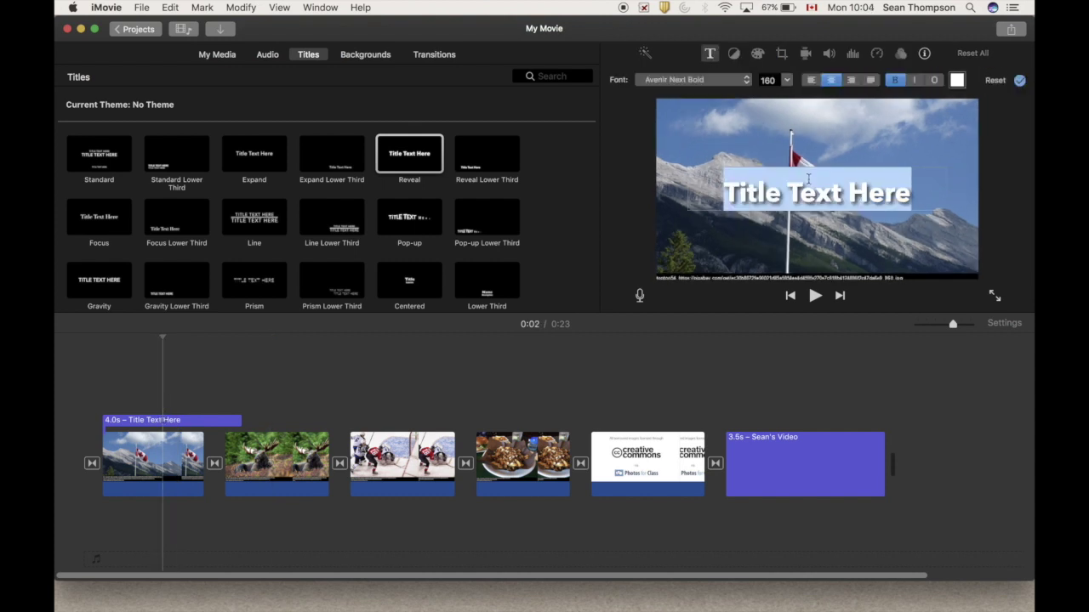
key(super+v)
key(Escape)
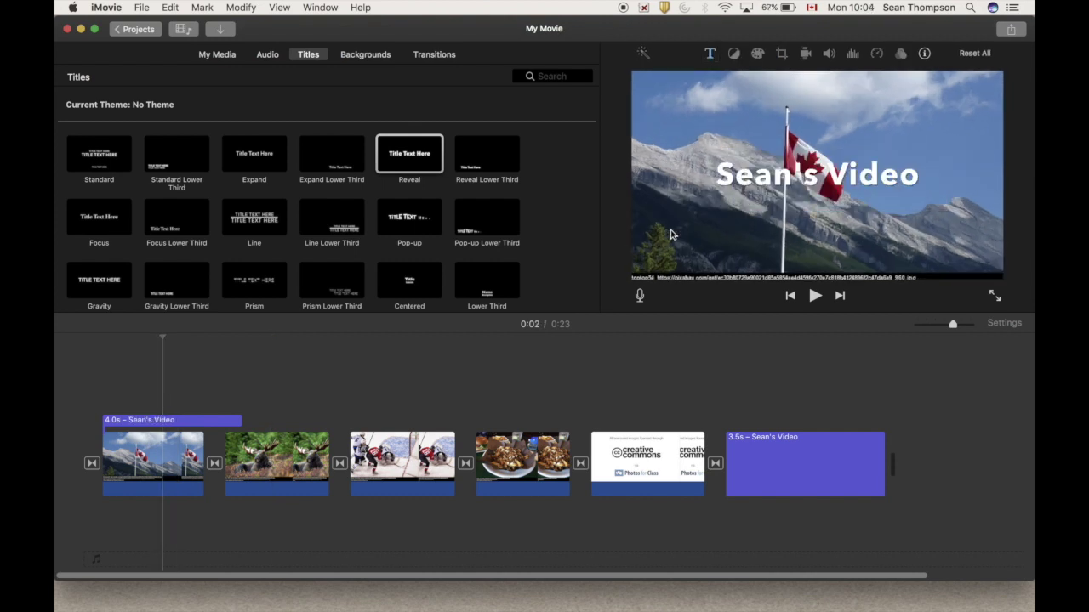
drag(99, 217, 610, 390)
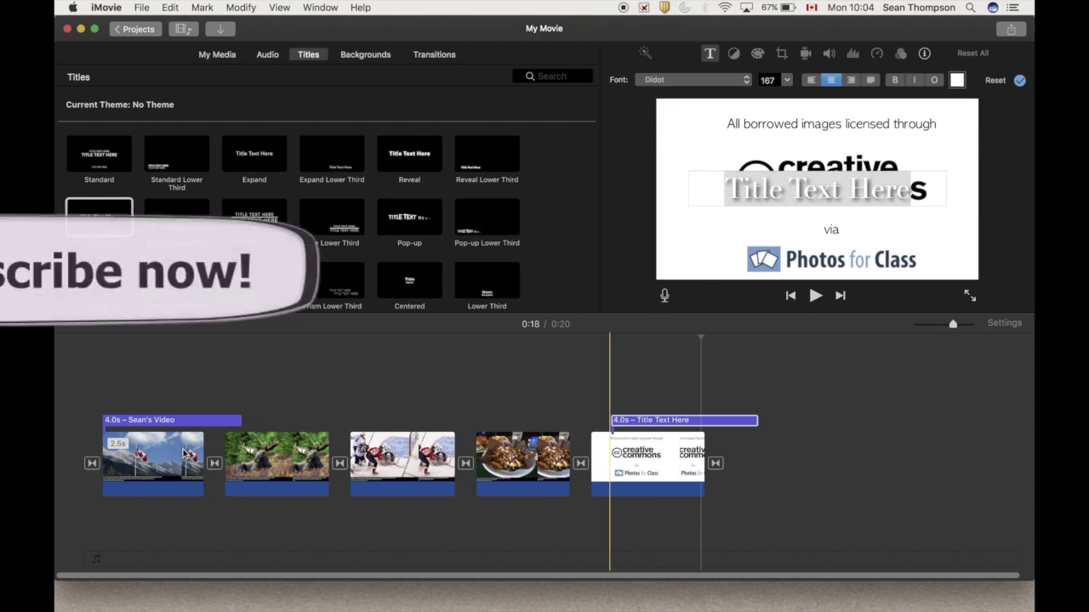
- Paste a copy of the first flag photo clip at the end of the movie
click(158, 457)
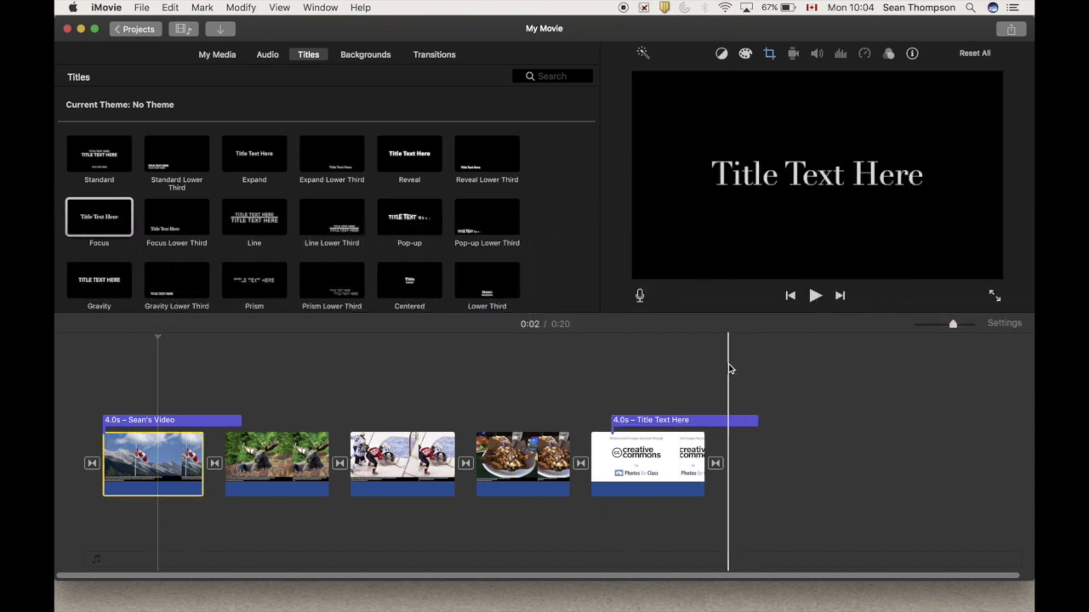
click(734, 369)
key(super+v)
- Put the title on the final flag clip, reading 'Thank you for watching!'
drag(685, 423, 801, 411)
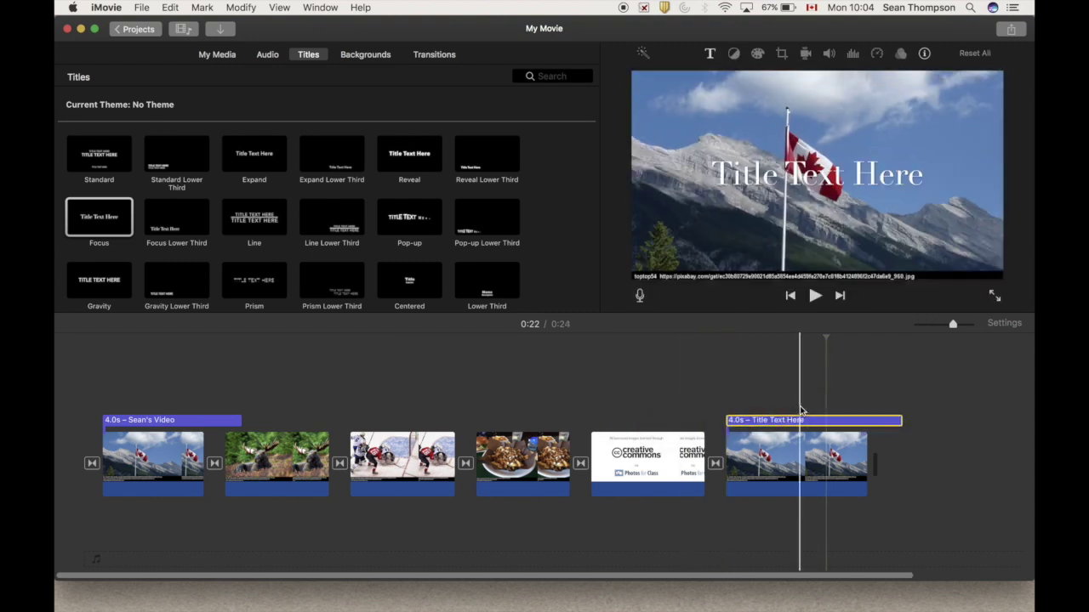
double_click(819, 186)
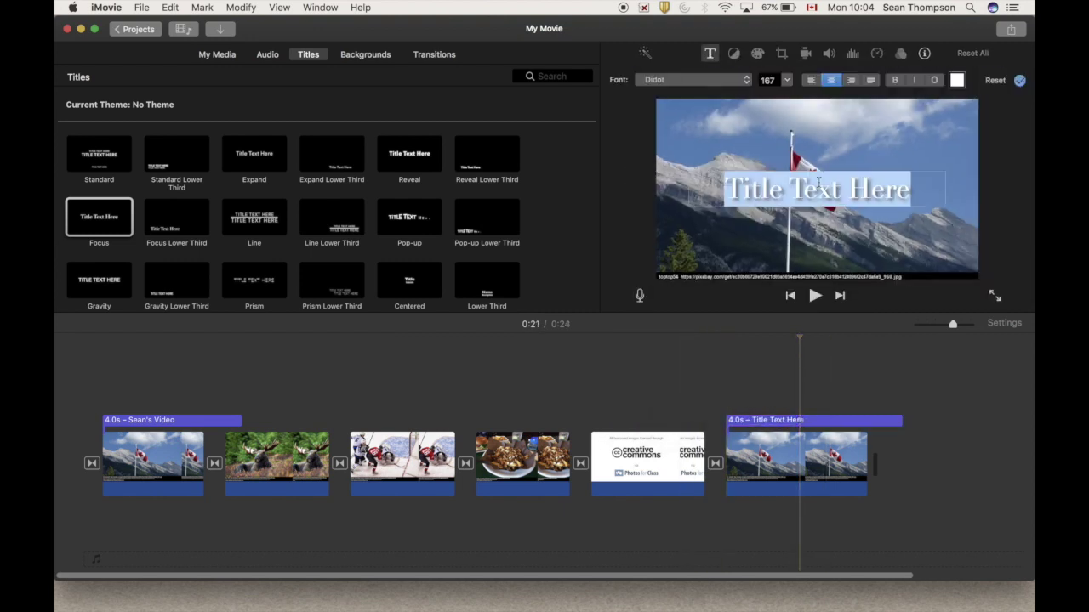
key(BackSpace)
text(Thank you for watching!)
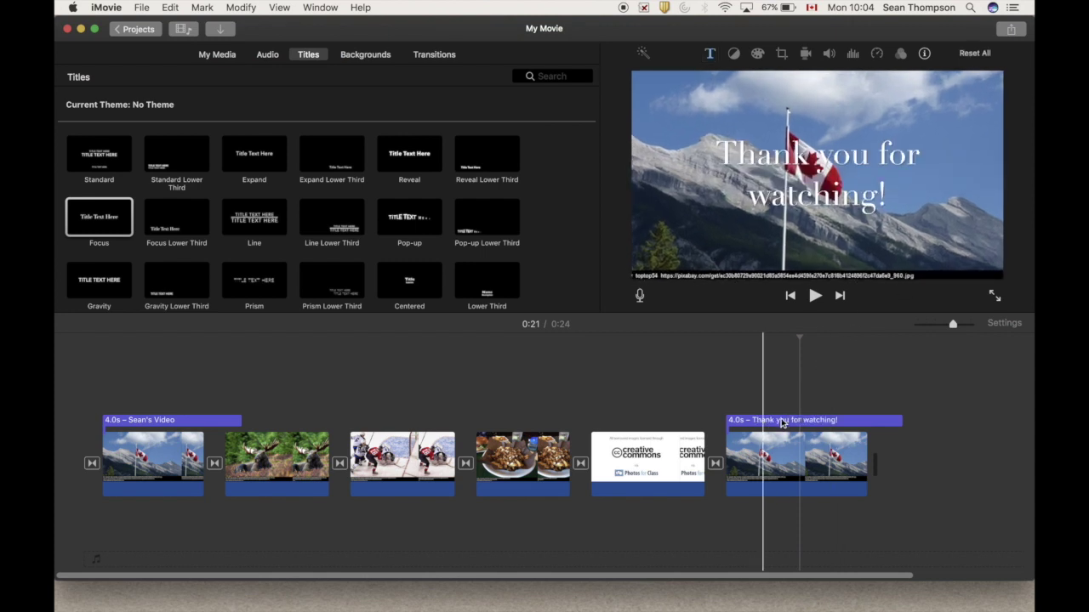
click(84, 388)
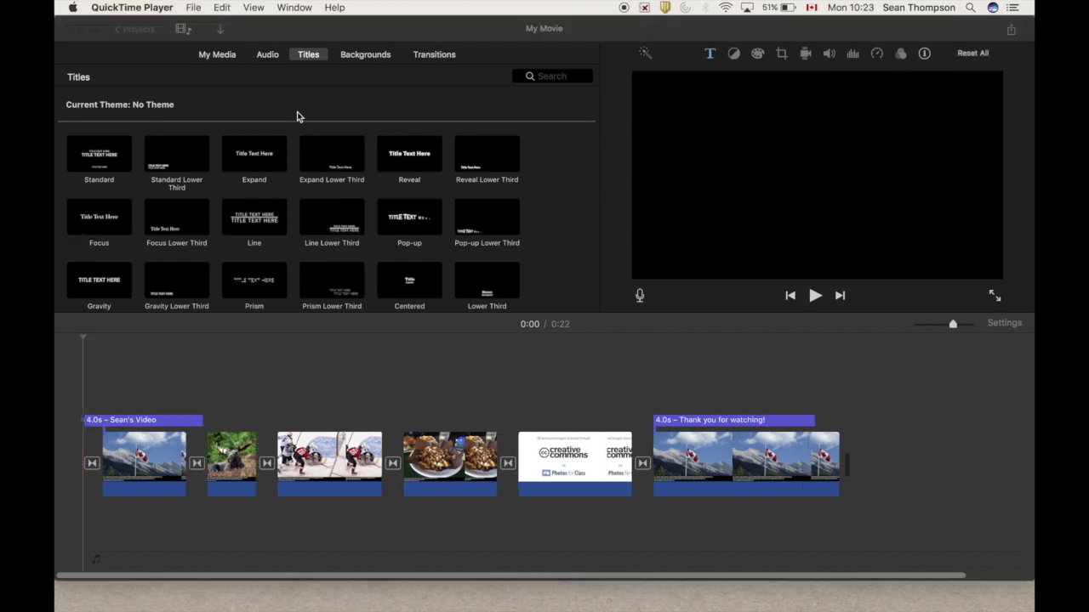
- Bring narrated.m4a from Finder's Music folder into the timeline beneath the photo clips
key(super+Tab)
key(super+Tab)
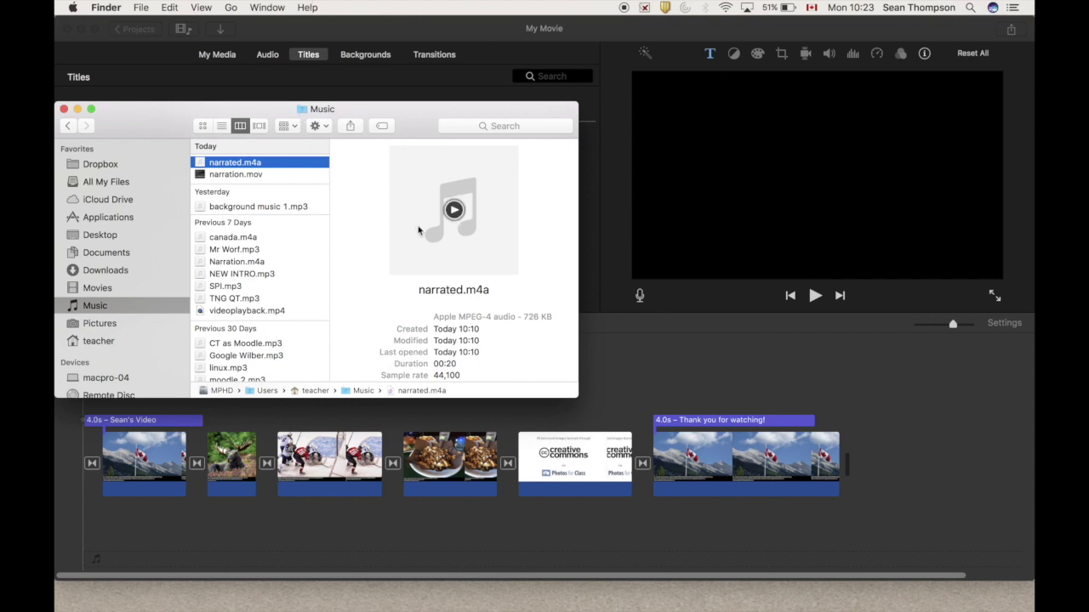
drag(417, 229, 117, 511)
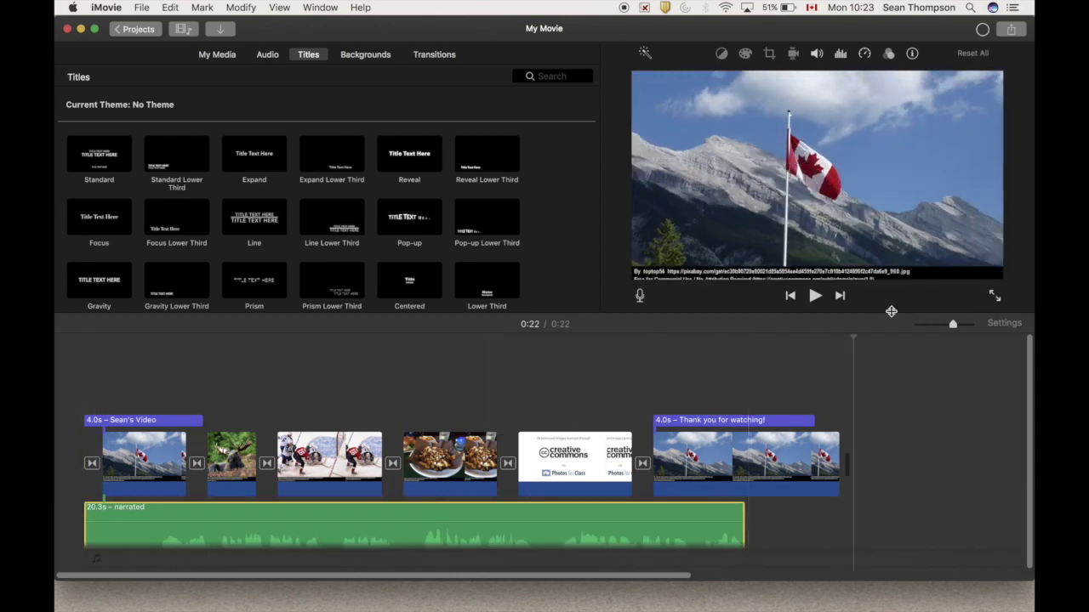
- Trim the narration's start so it lasts 17.9s, and preview it from the movie's beginning
click(964, 325)
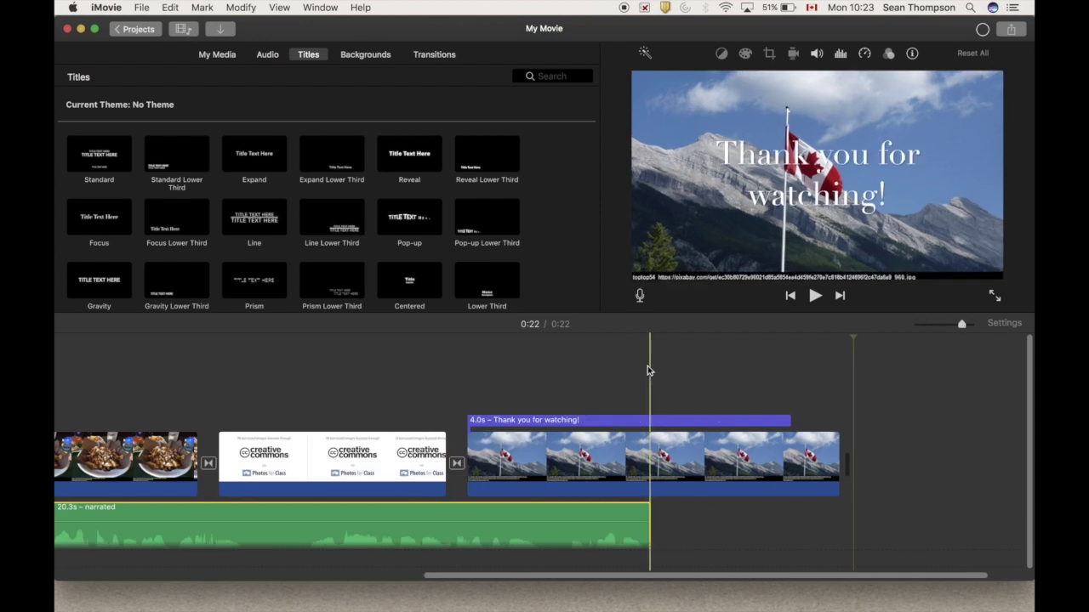
scroll(648, 368, left, 10)
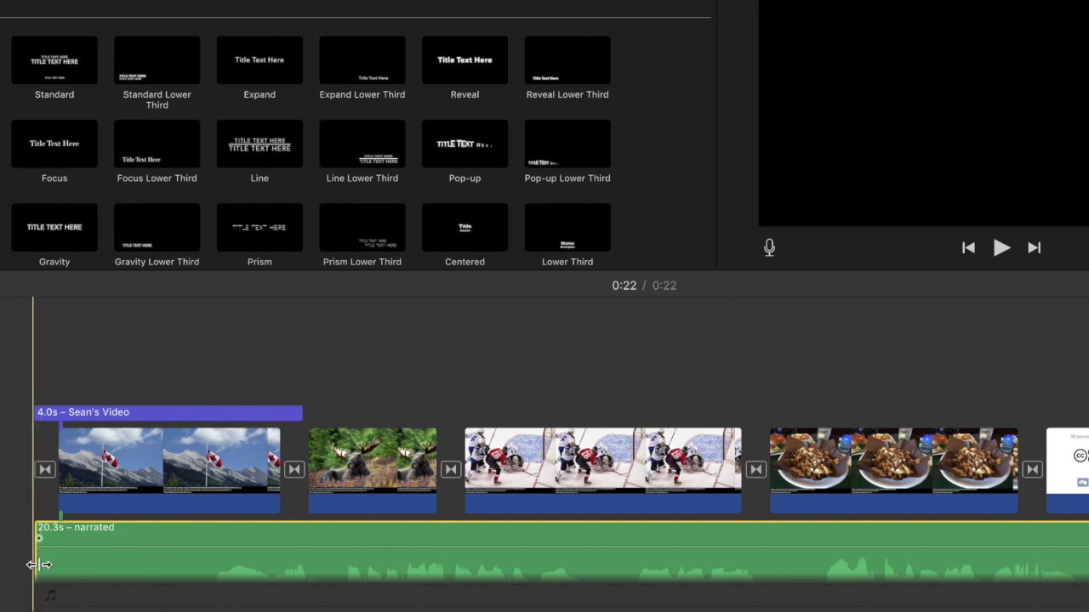
drag(39, 566, 212, 564)
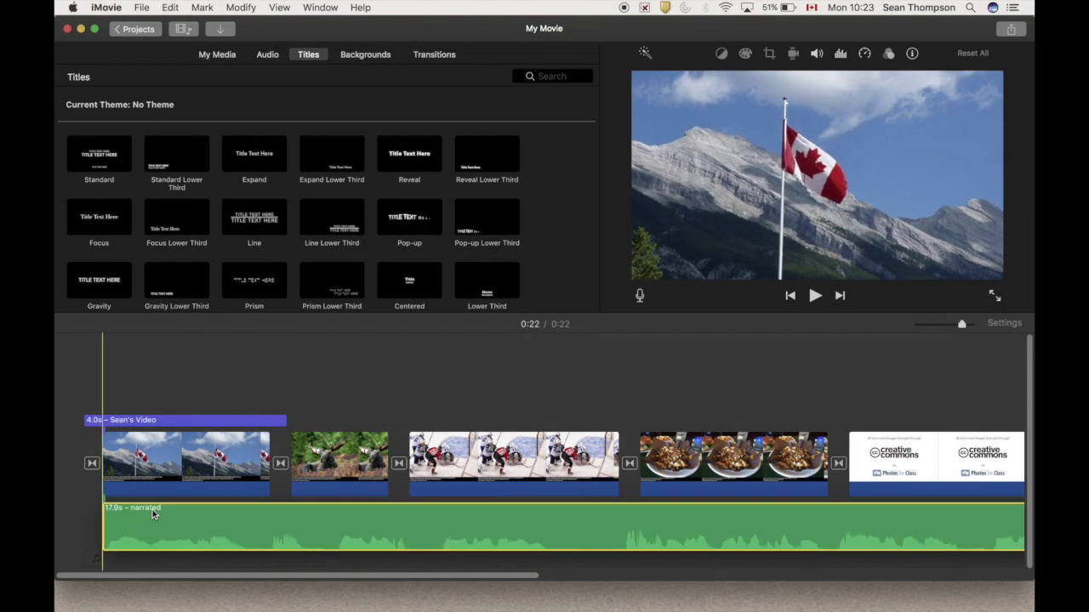
click(154, 513)
click(61, 429)
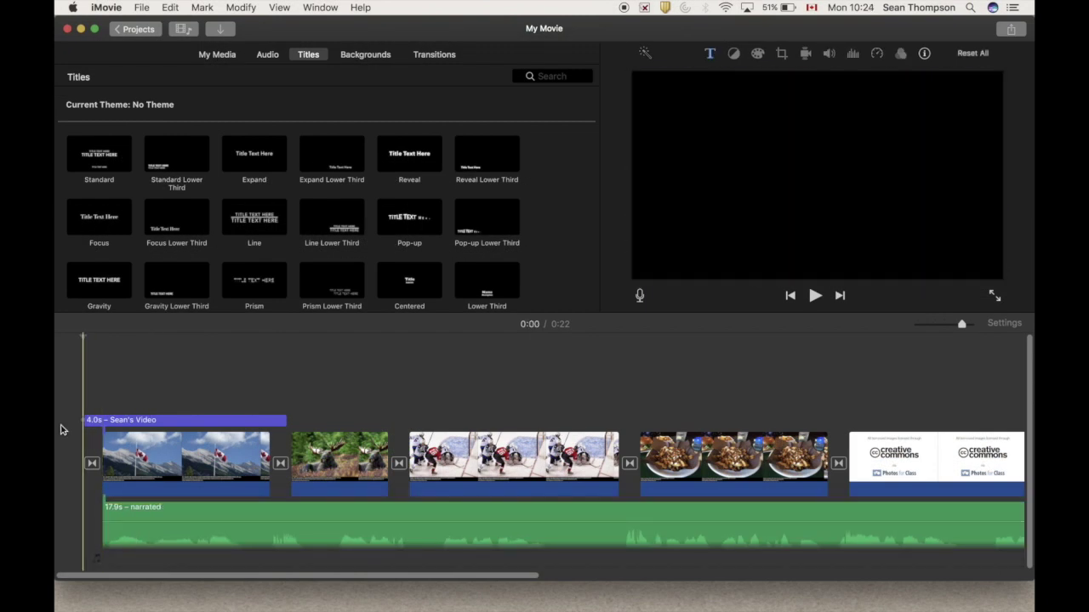
key(space)
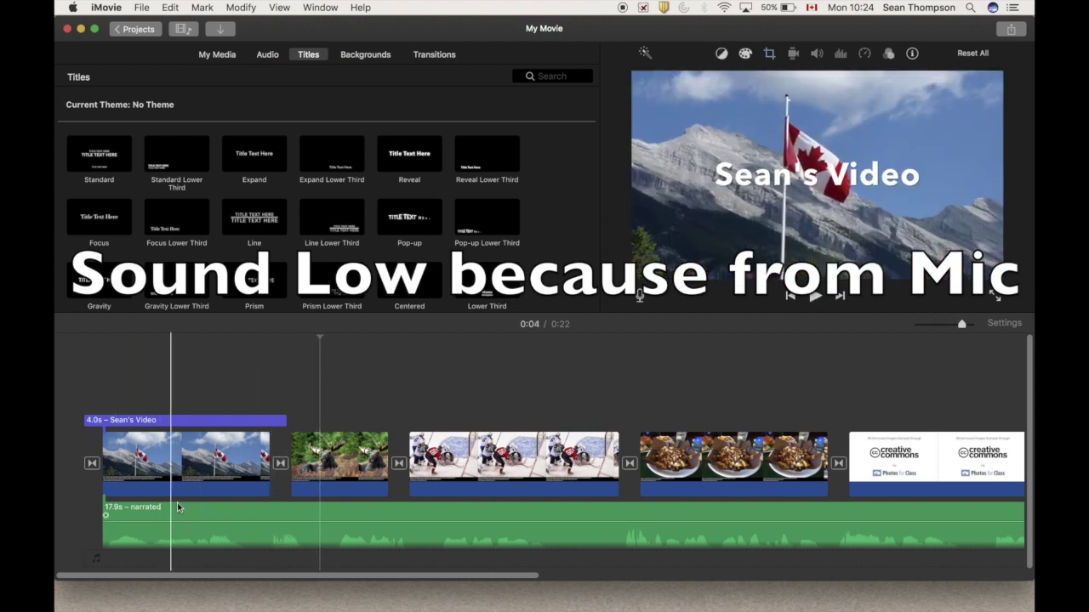
click(315, 534)
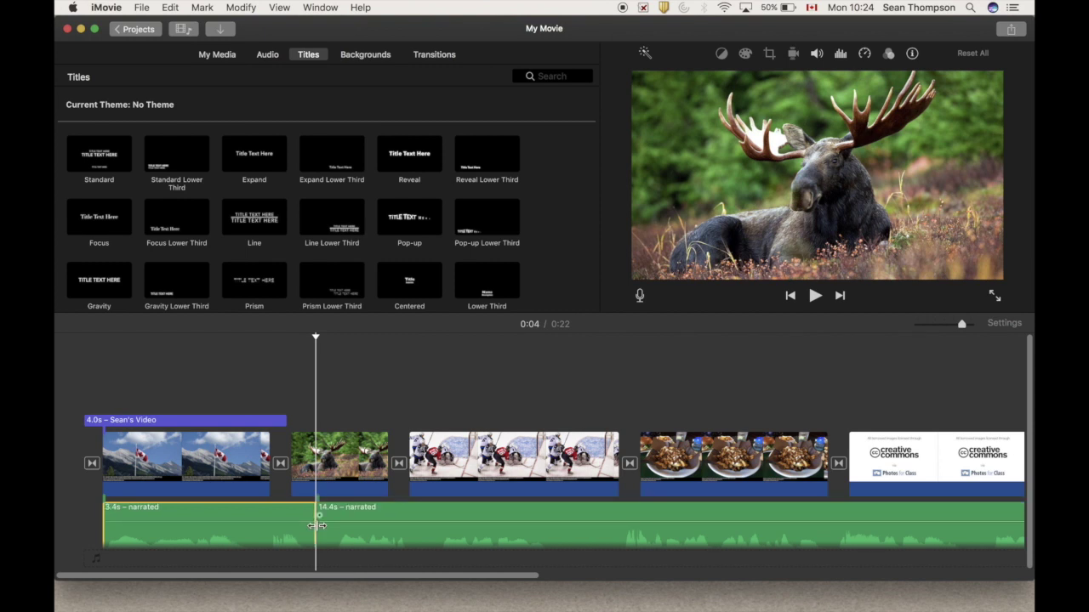
- Shorten the first narration piece to 3.3s and lengthen the flag photo to match
drag(316, 514, 304, 513)
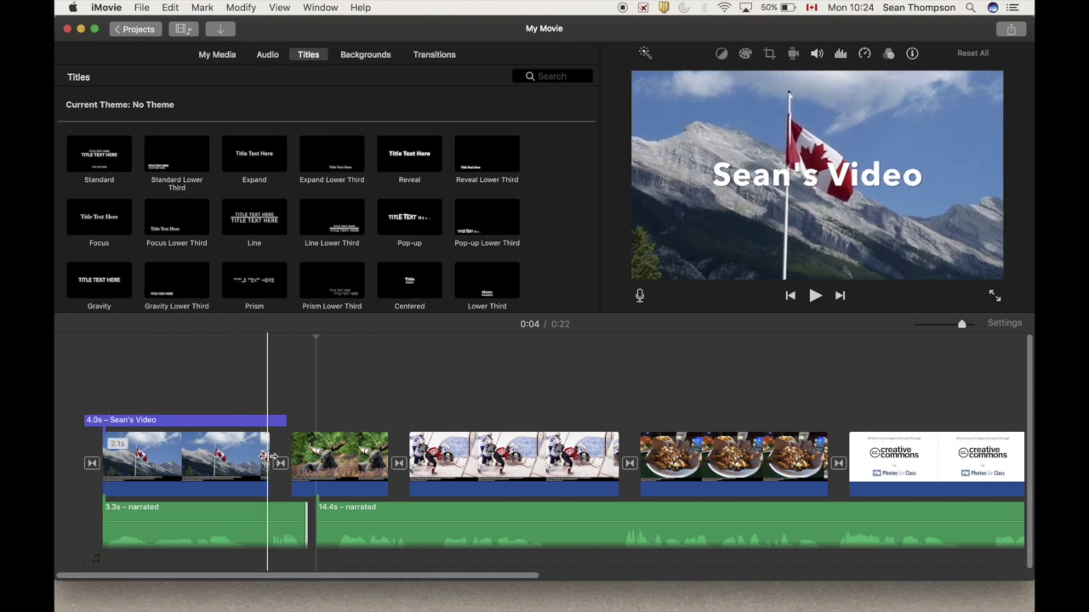
drag(269, 457, 375, 463)
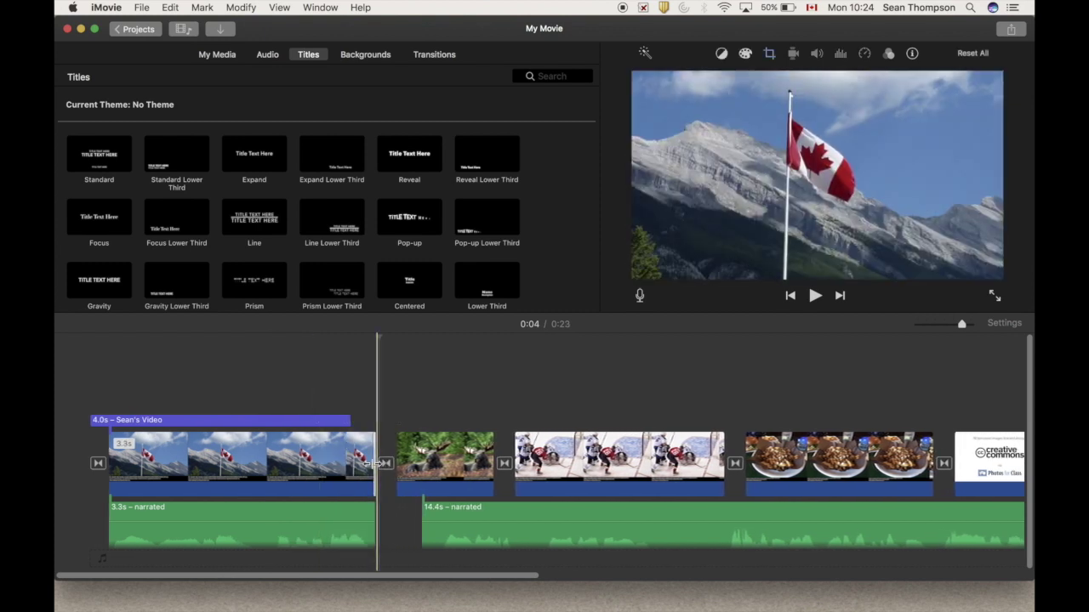
click(84, 387)
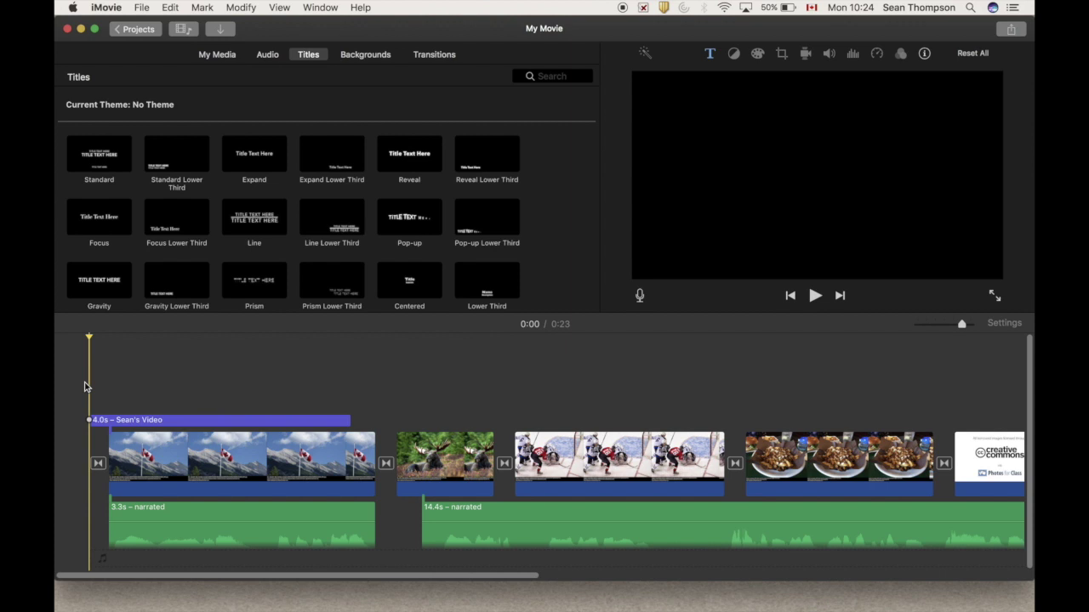
key(space)
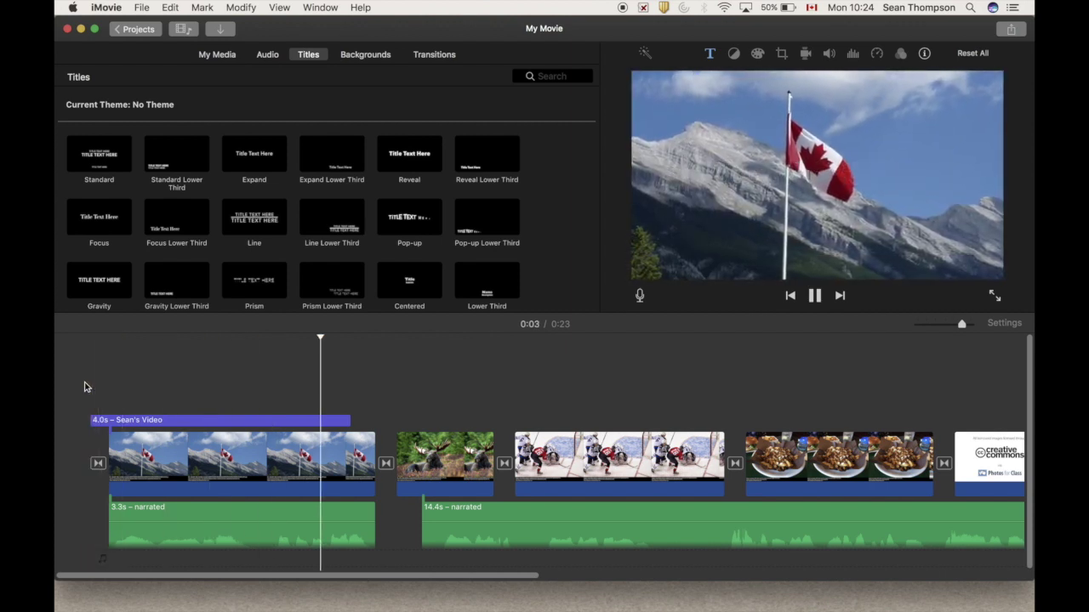
key(space)
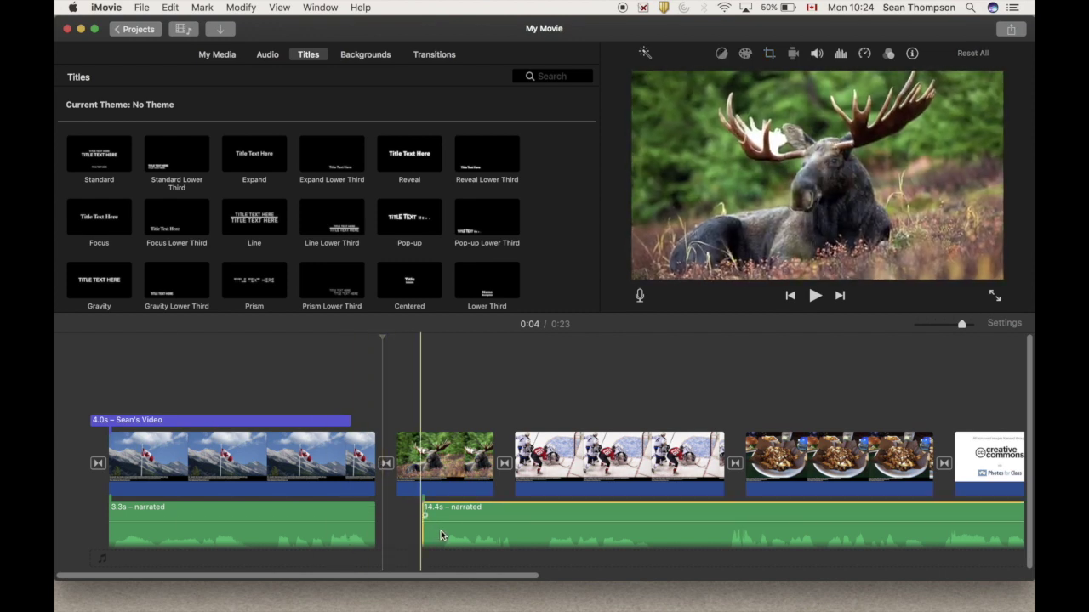
- Trim the start of the second narration piece and preview from the moose photo
drag(423, 533, 442, 513)
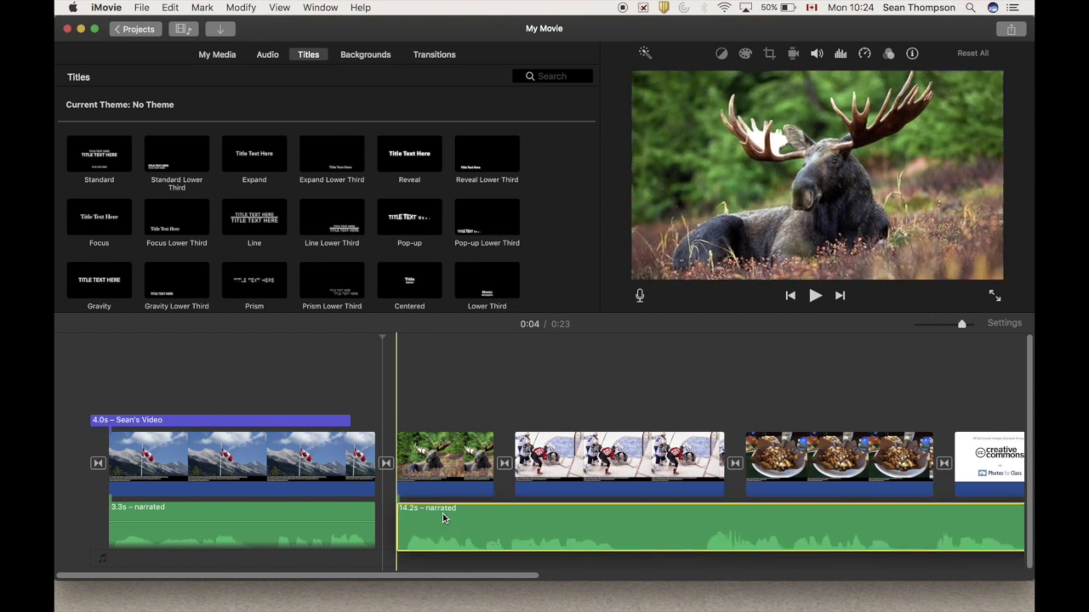
click(380, 408)
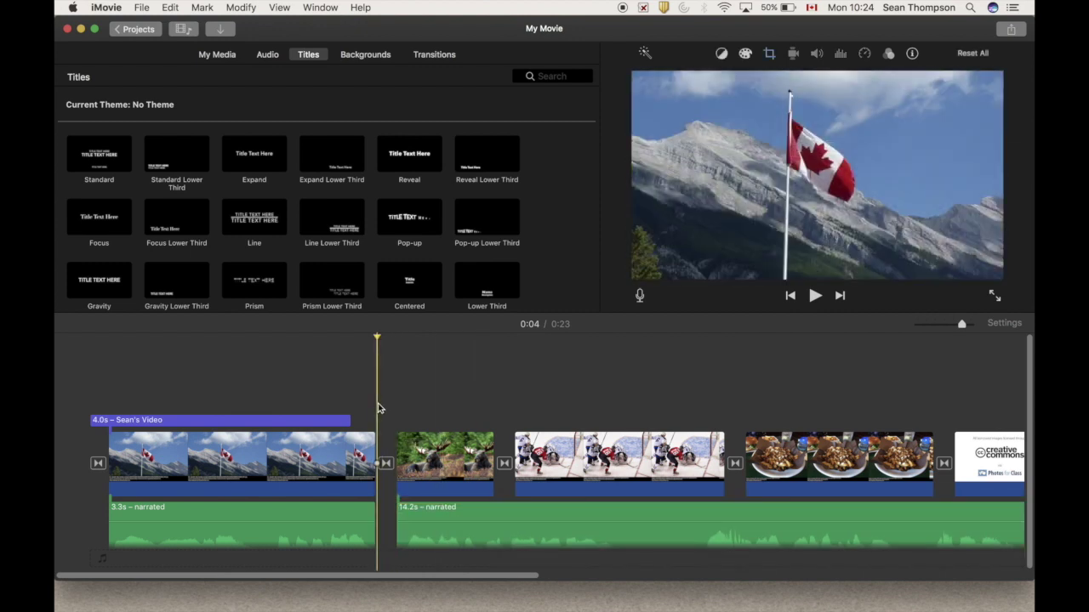
key(space)
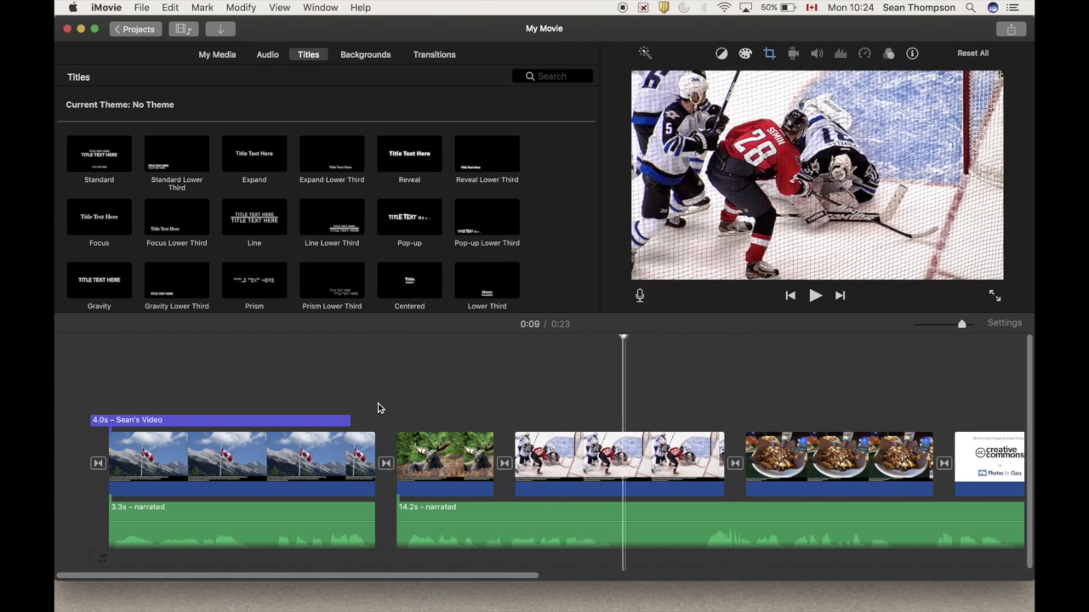
- Split the second narration piece at the end of the moose clip
key(space)
click(623, 511)
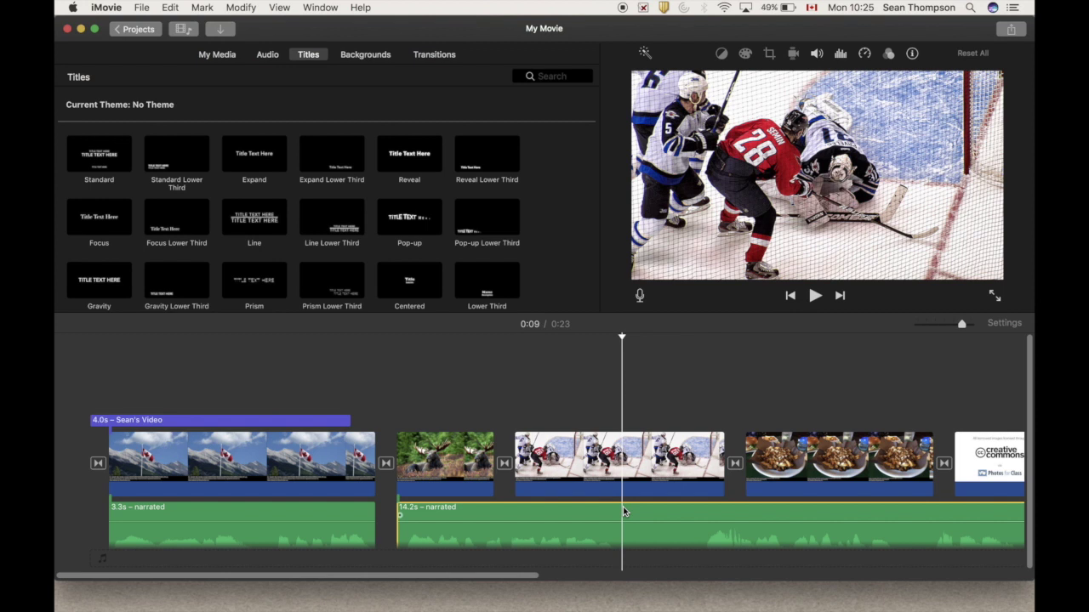
key(super+b)
click(506, 500)
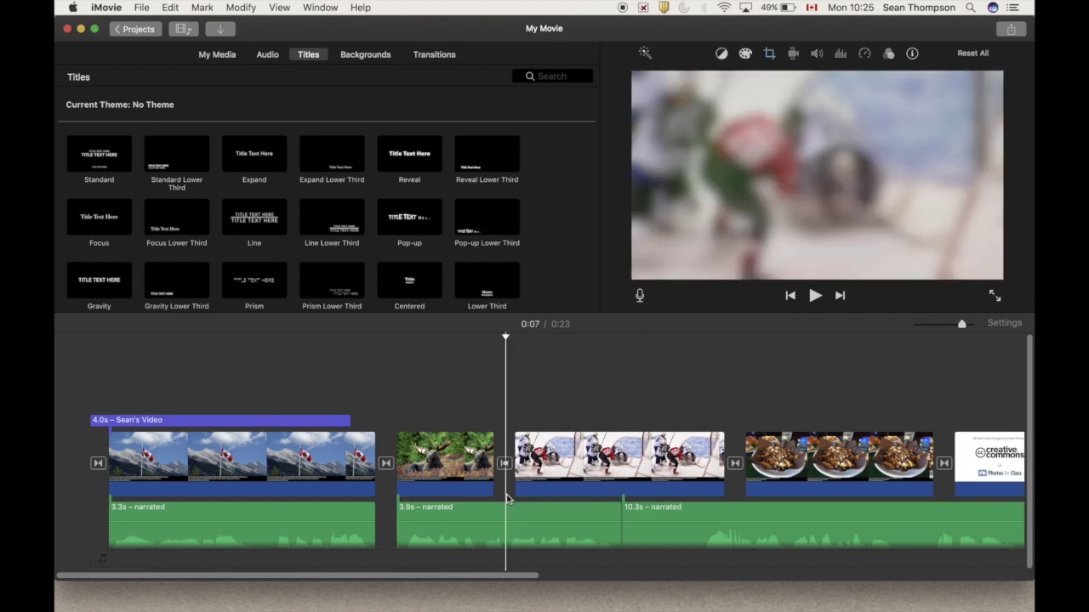
key(space)
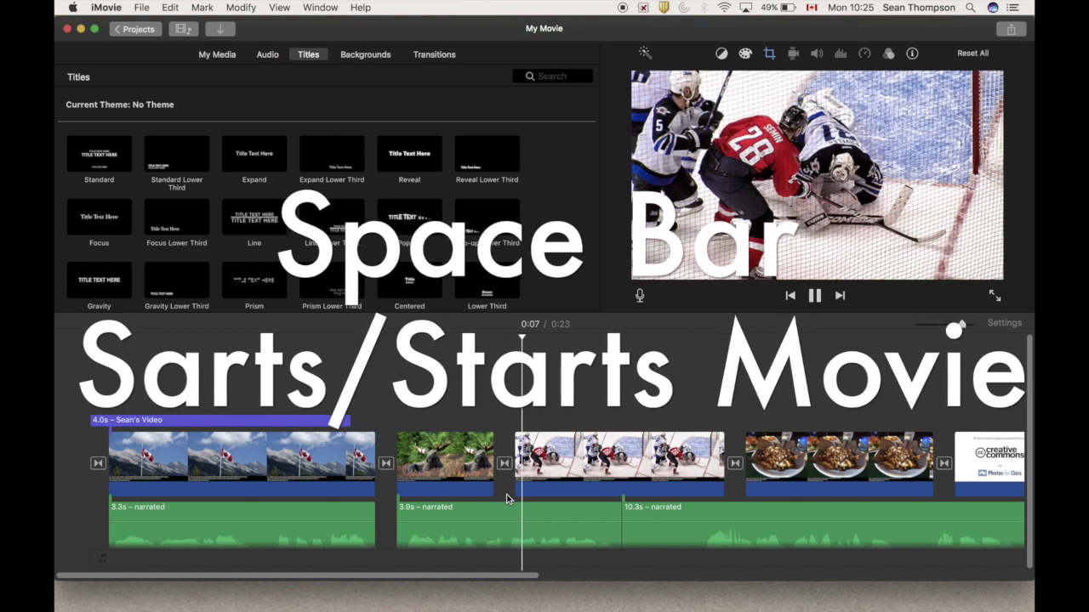
key(space)
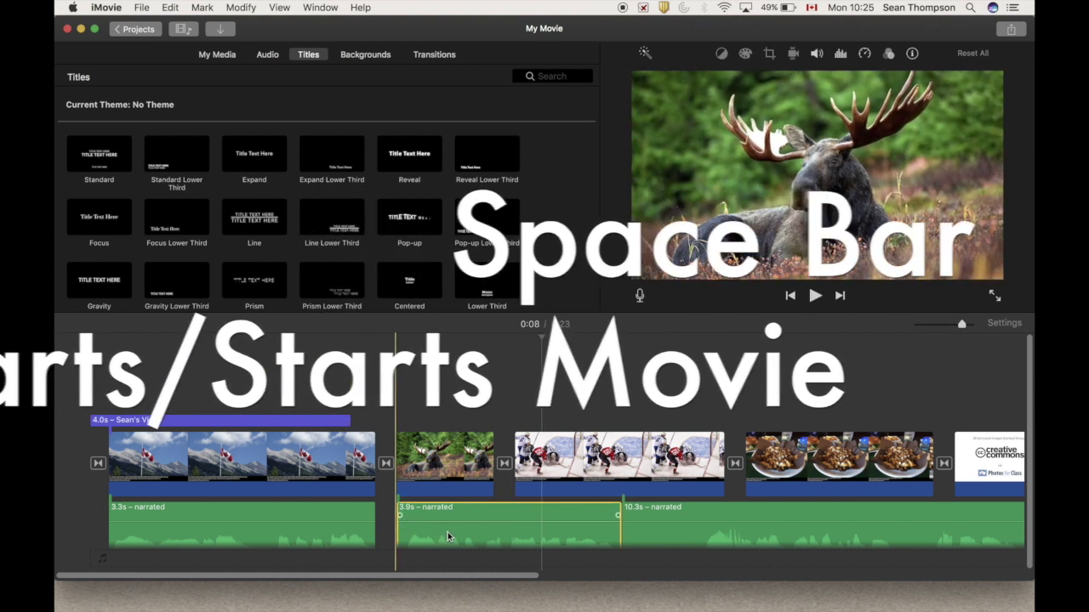
- Trim the 3.9s narration to 2.4s and move it under the moose photo
click(483, 533)
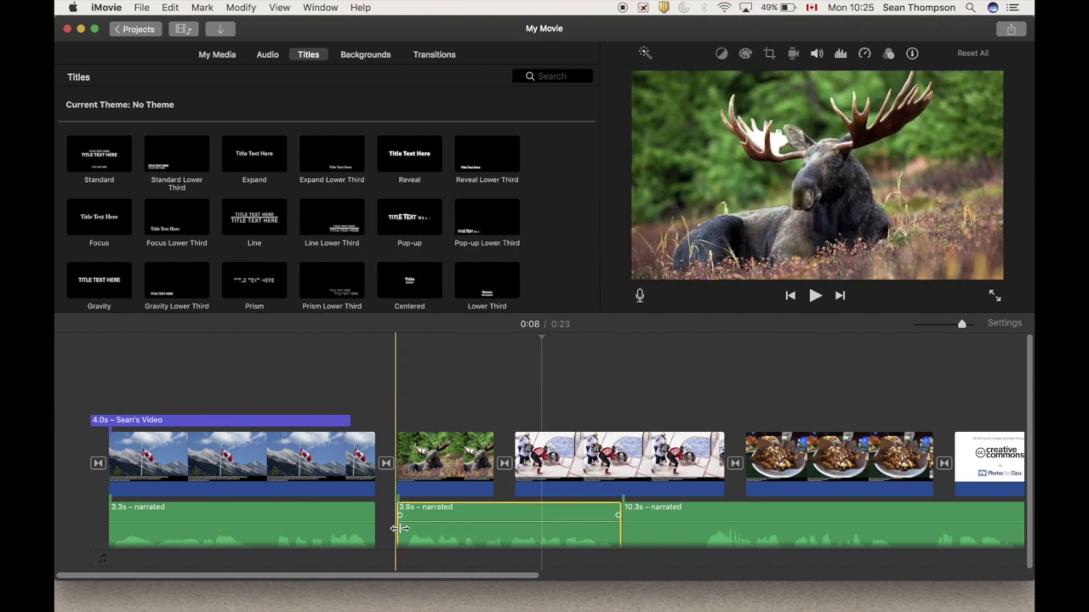
drag(399, 528, 500, 528)
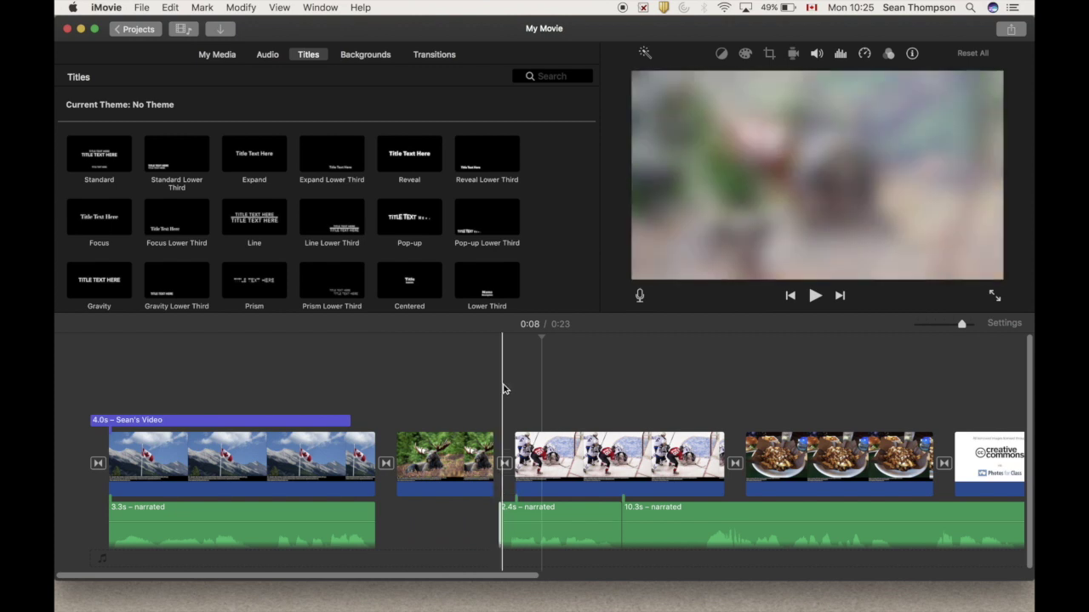
key(space)
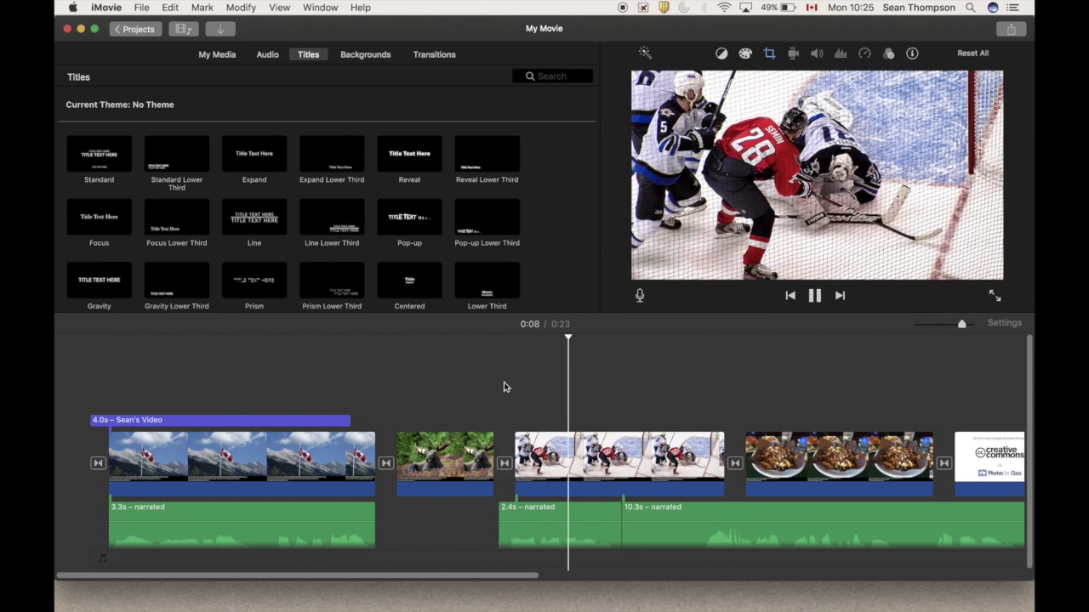
key(space)
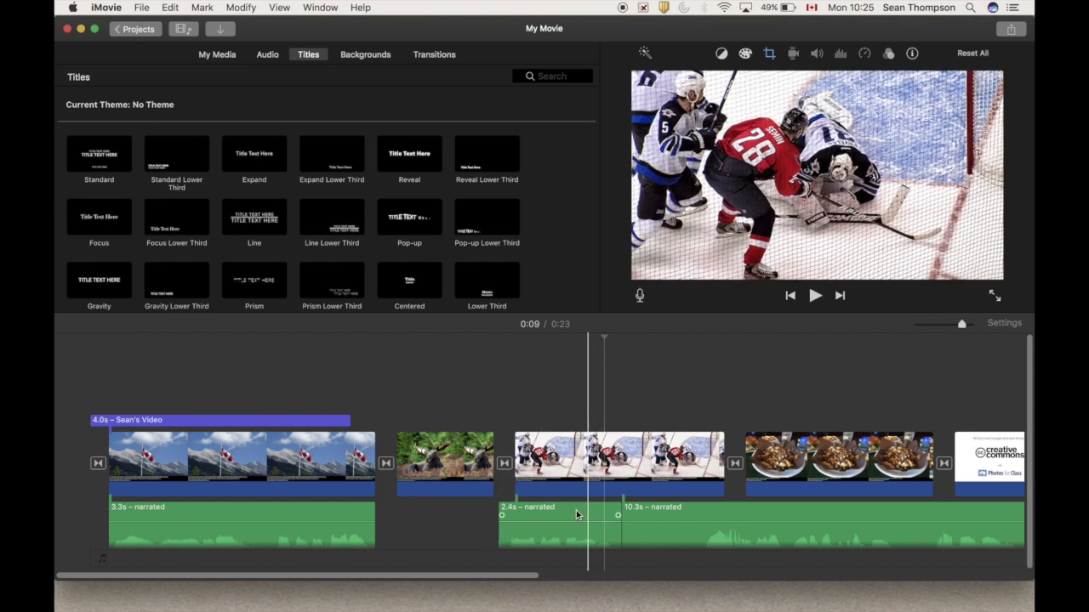
drag(575, 515, 466, 516)
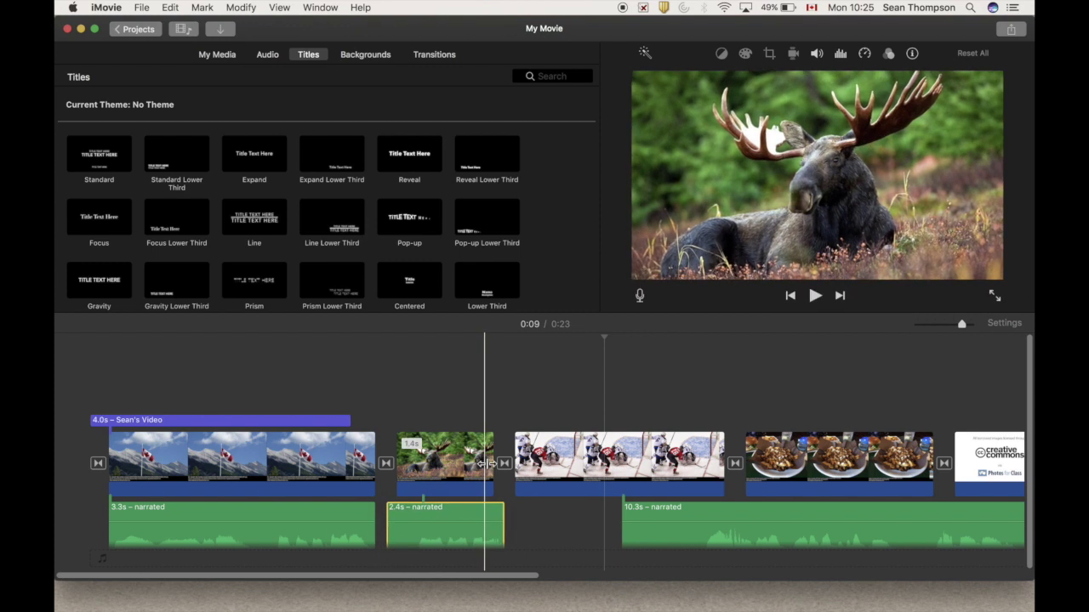
- Fit the moose photo and its narration to 1.8s each
drag(493, 466, 534, 466)
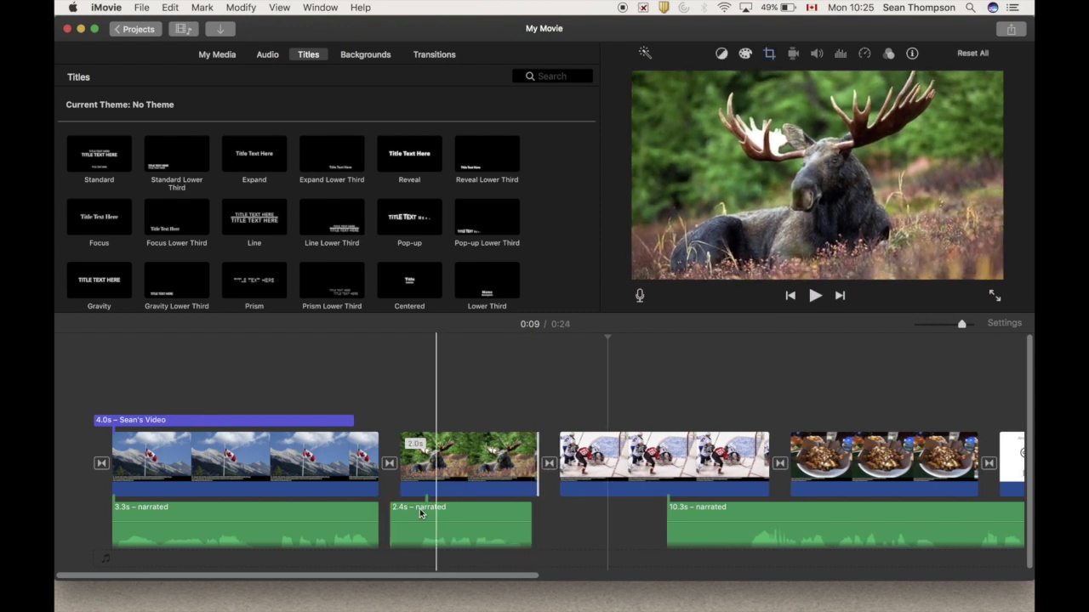
drag(396, 513, 436, 518)
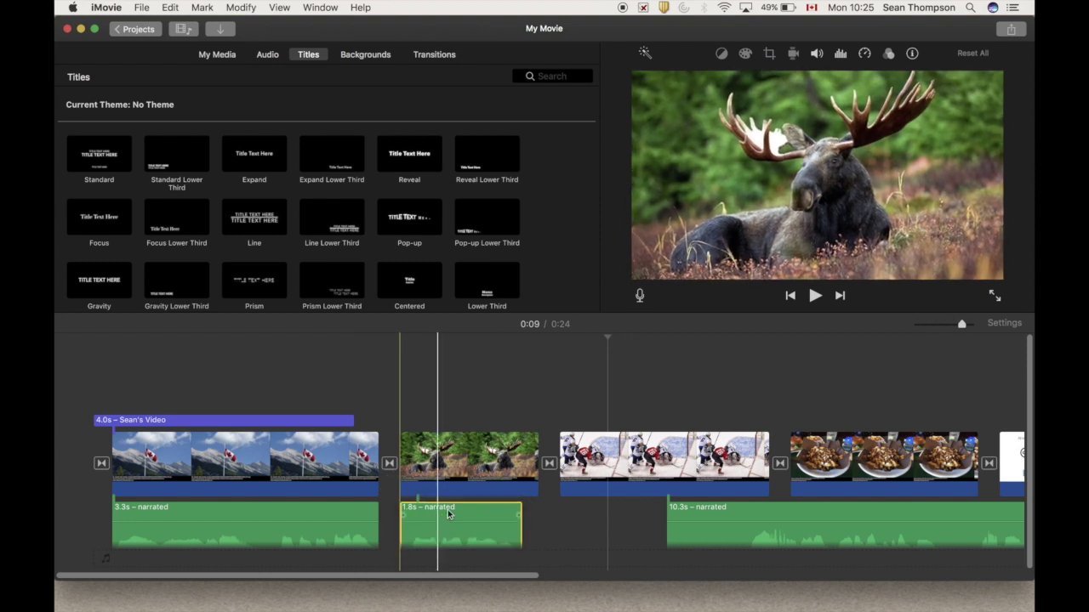
drag(534, 470, 521, 466)
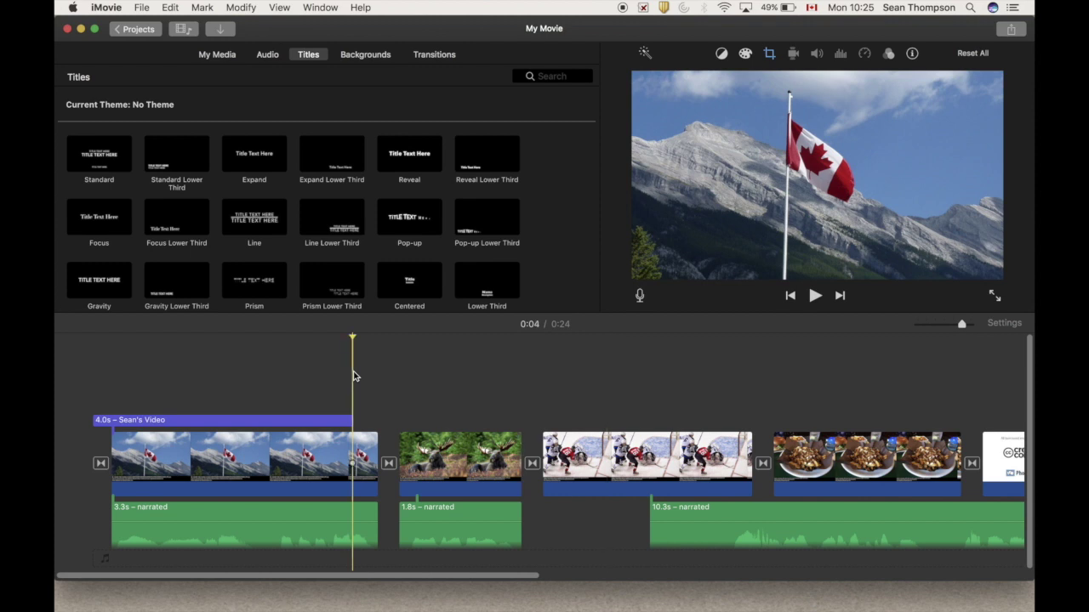
key(space)
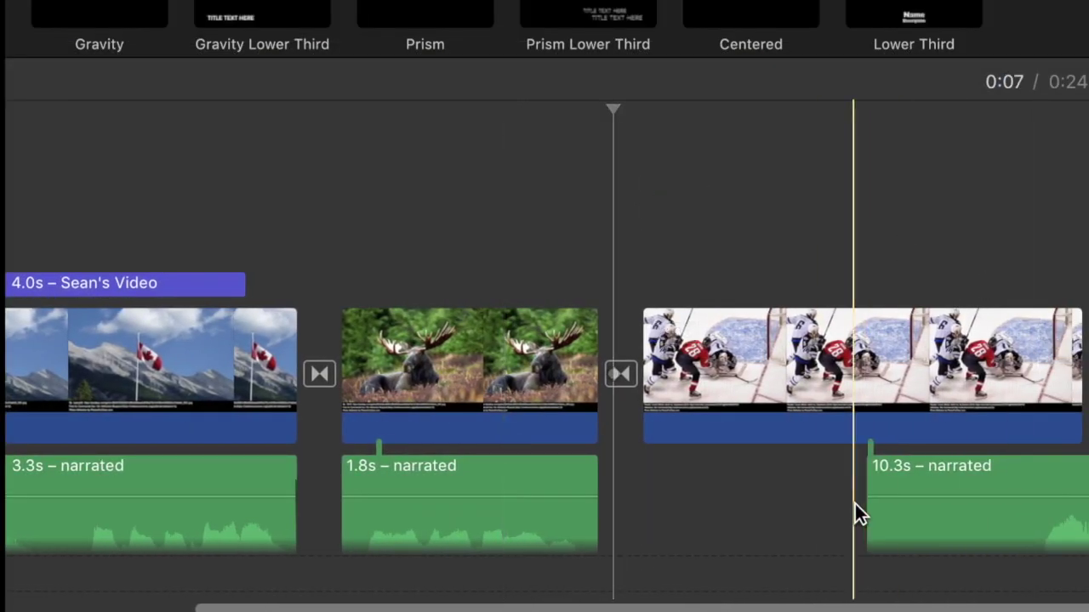
- Trim the 10.3s narration to 9.1s and move it under the hockey photo
drag(868, 518, 1047, 525)
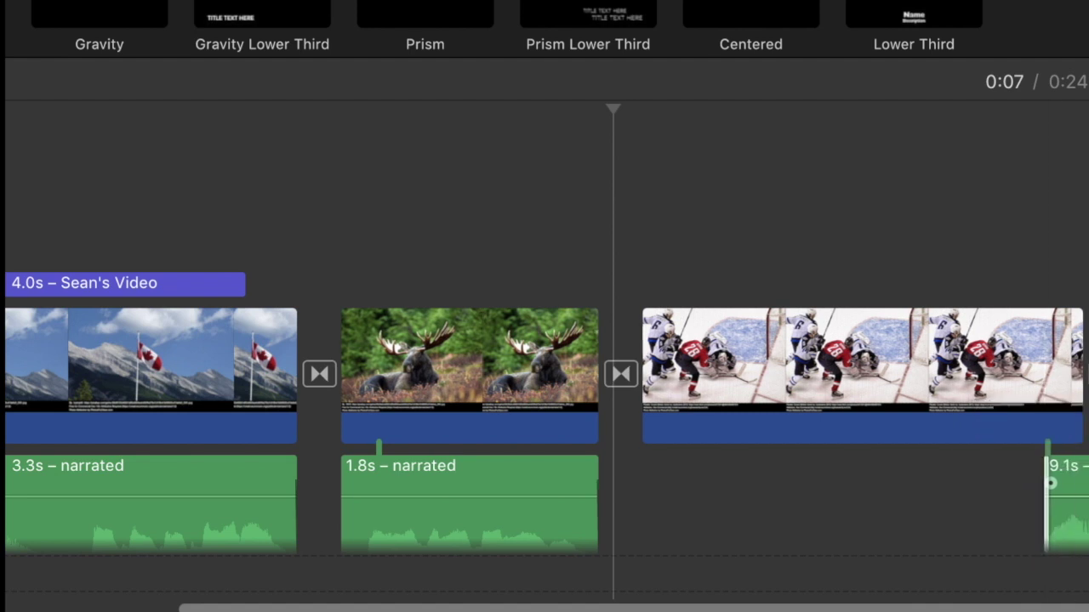
drag(1052, 483, 763, 470)
key(space)
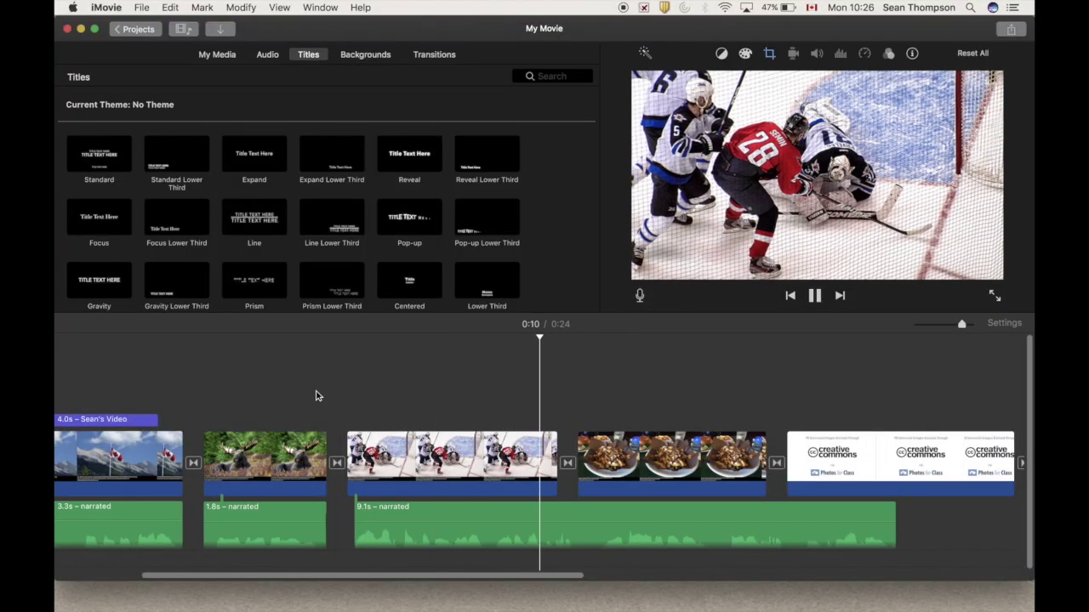
- Split the hockey narration into 3.6s and 1.7s pieces and fit the hockey photo to it
click(706, 514)
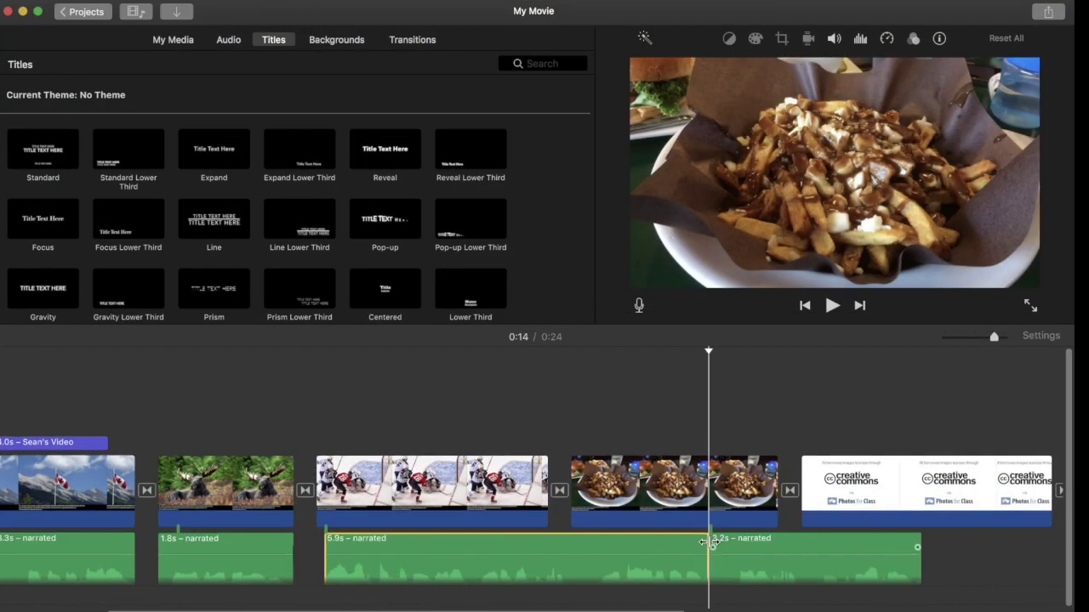
drag(546, 485, 795, 483)
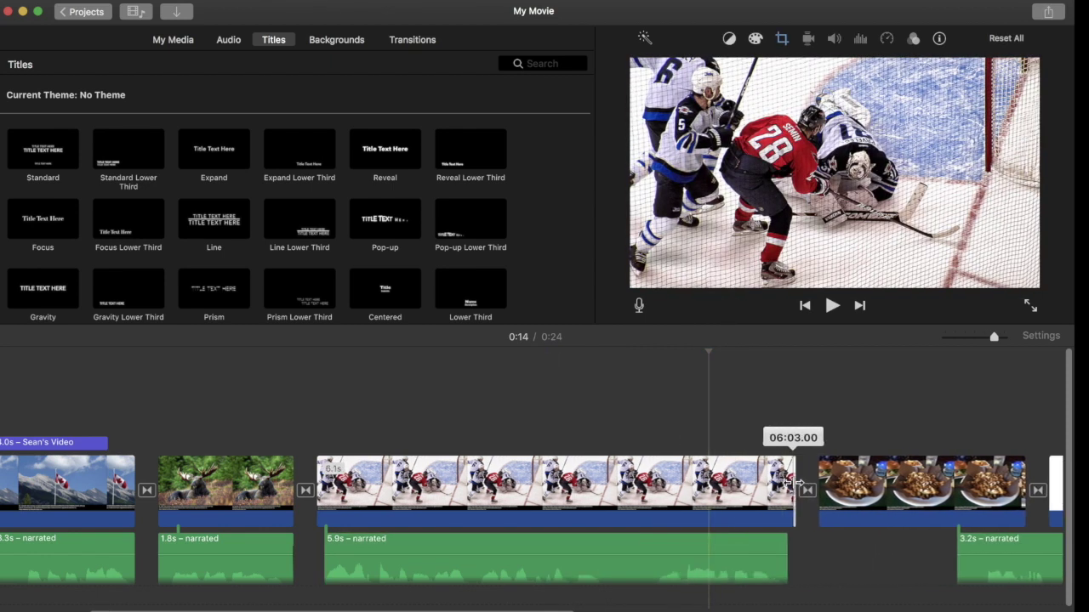
click(617, 542)
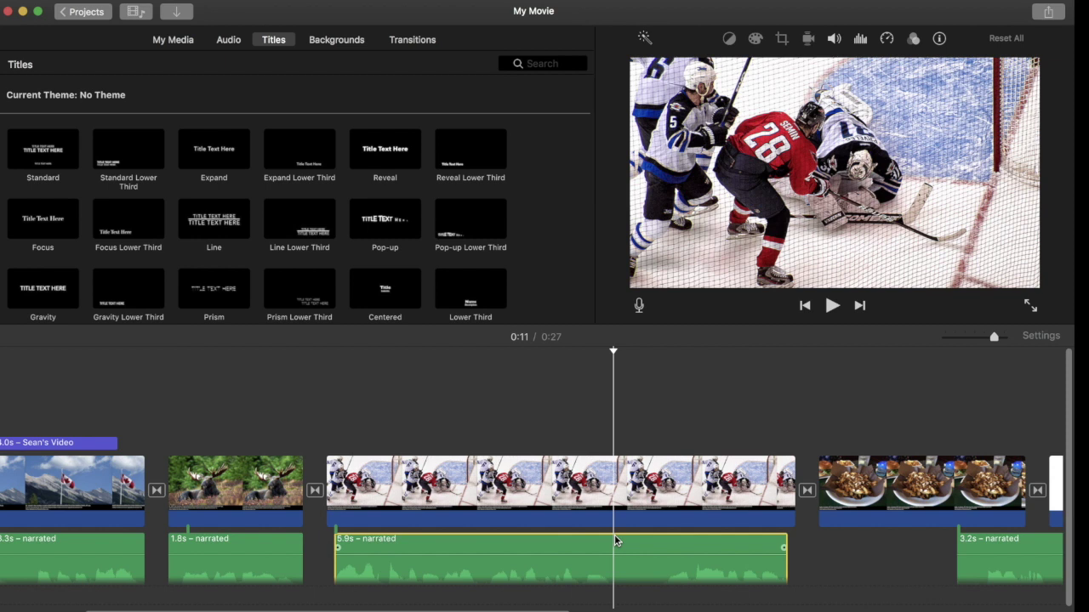
key(super+b)
drag(616, 539, 663, 549)
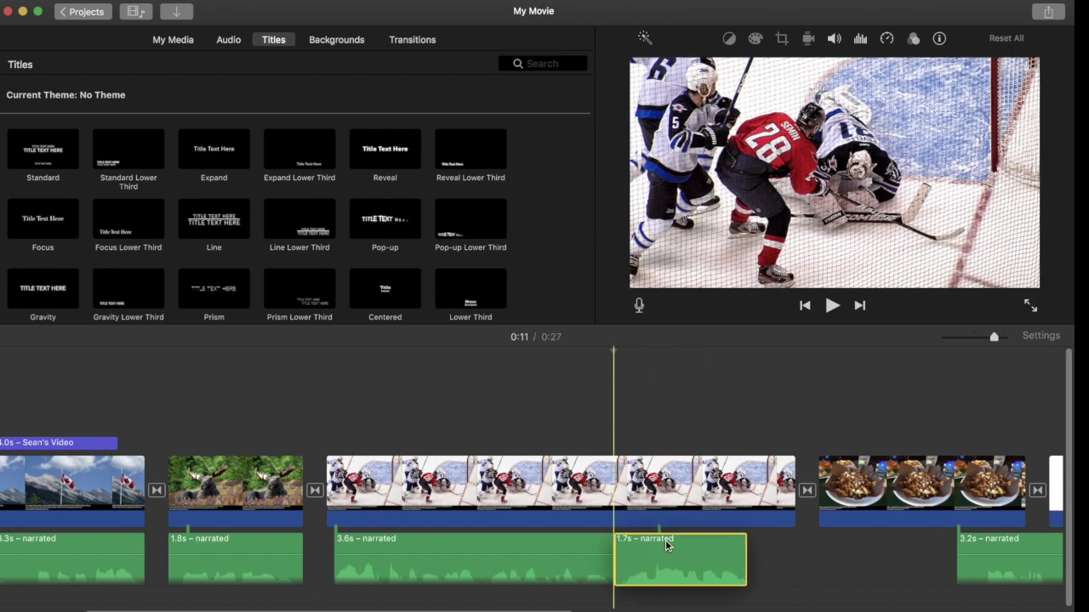
drag(793, 511, 757, 510)
- Preview from the moose clip's end and select the 2.9s narration under the food photo
click(309, 408)
key(space)
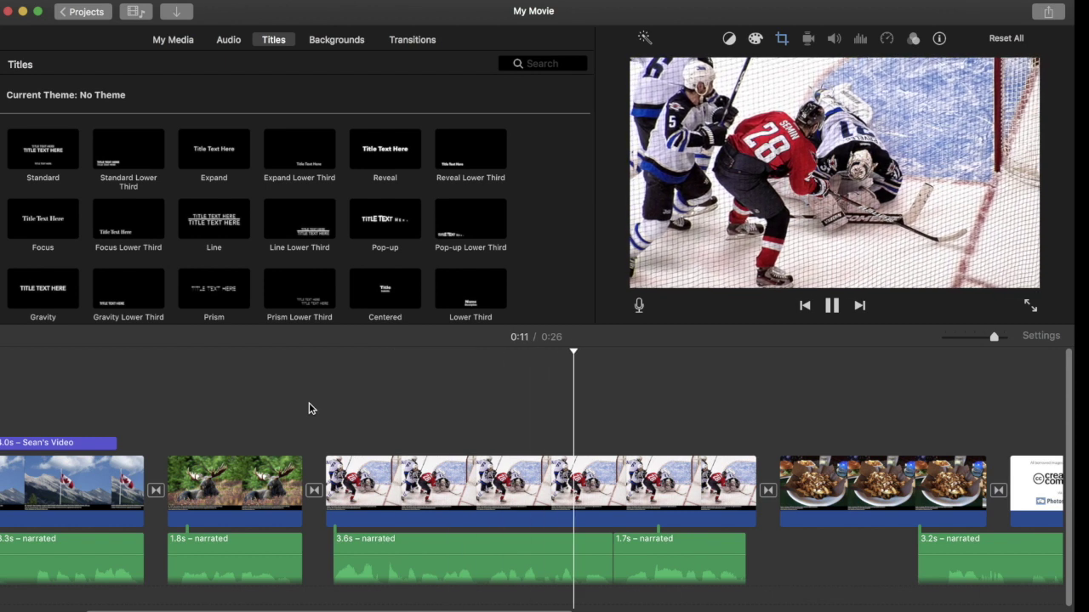
scroll(308, 405, right, 6)
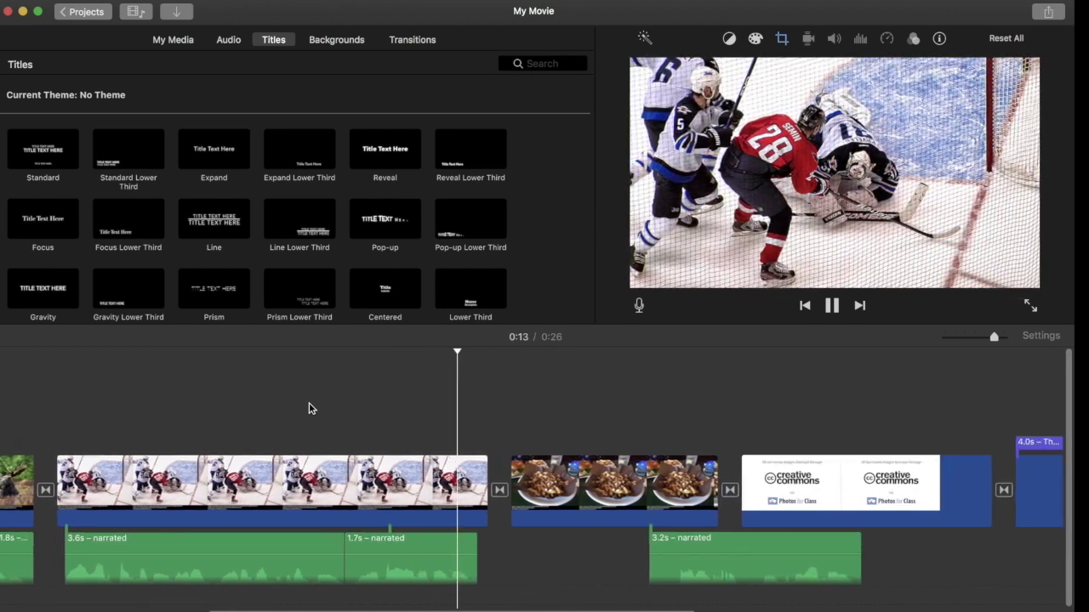
click(586, 545)
- Split the 2.9s food narration into 1.6s and 1.3s, moving the 1.3s piece under 'Thank you for watching!'
click(522, 248)
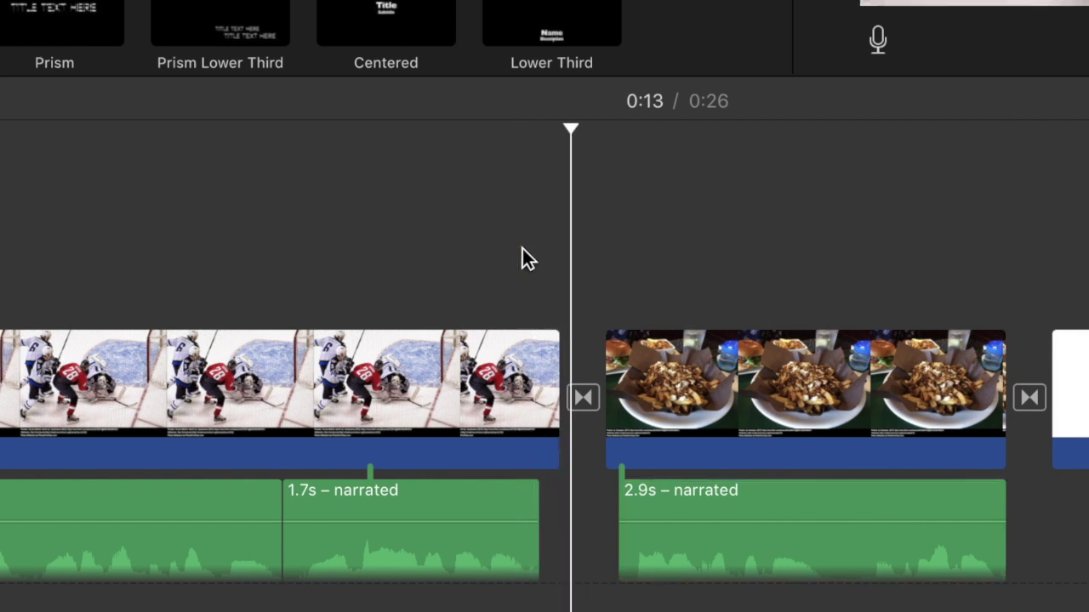
scroll(522, 248, right, 5)
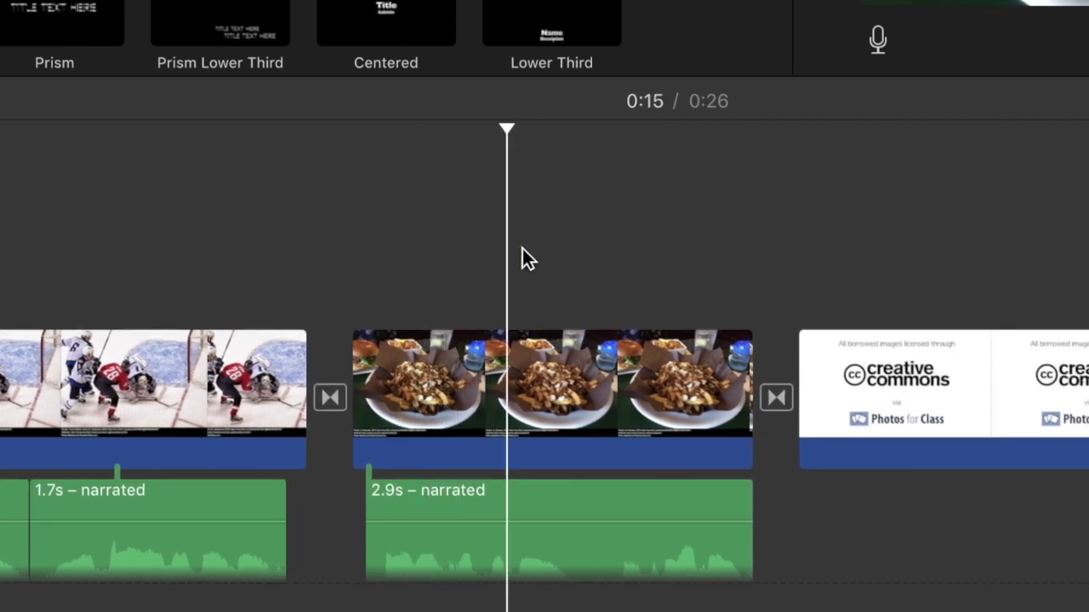
click(588, 500)
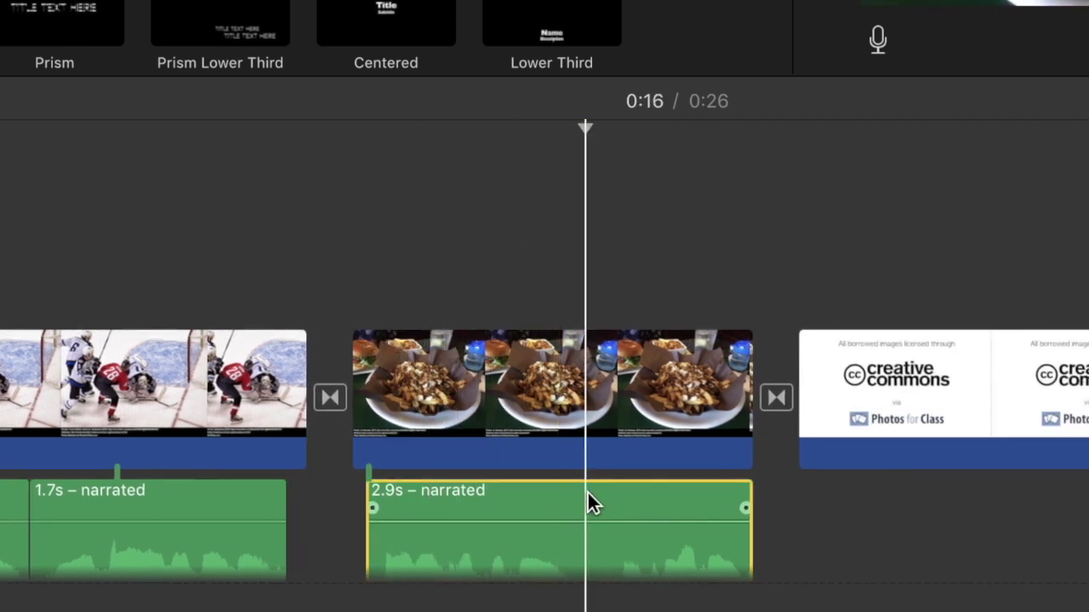
key(super+b)
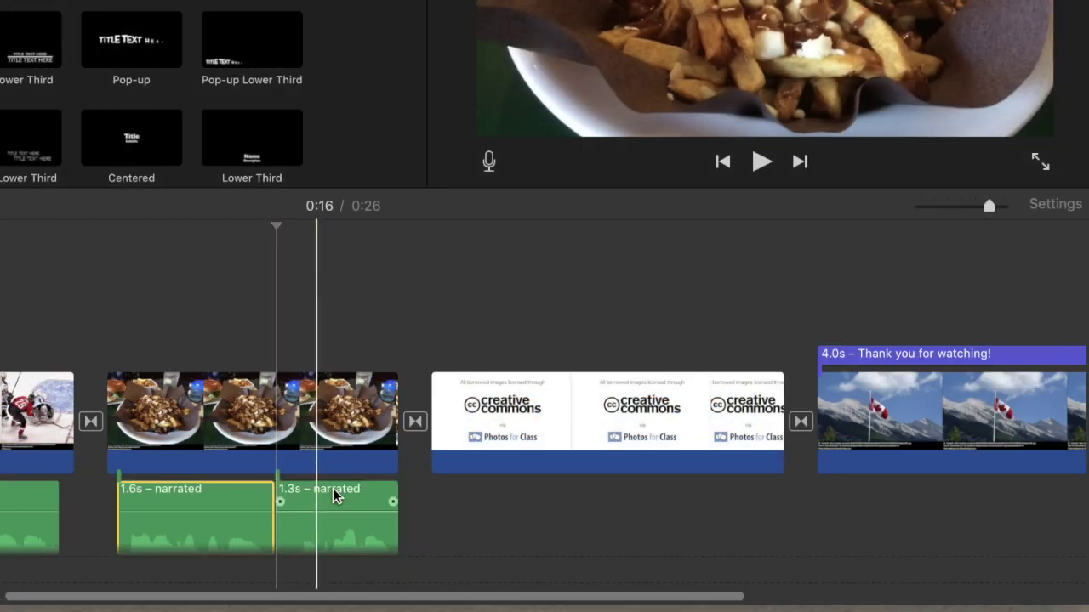
drag(667, 504, 1088, 503)
drag(837, 466, 894, 477)
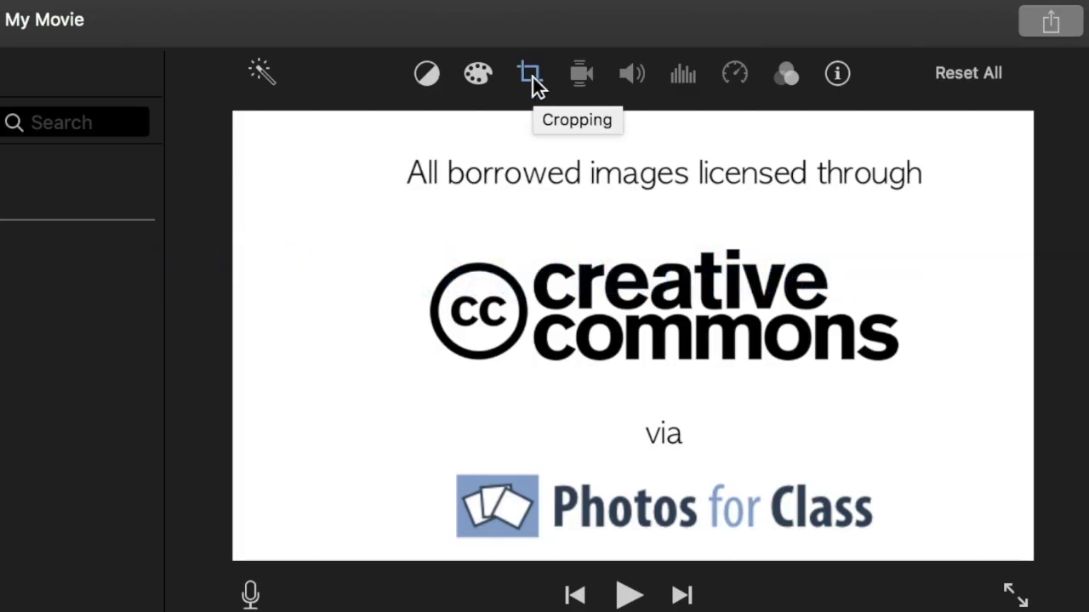
- Crop the credit slide to fill the frame, then shorten it and the poutine clip
click(530, 73)
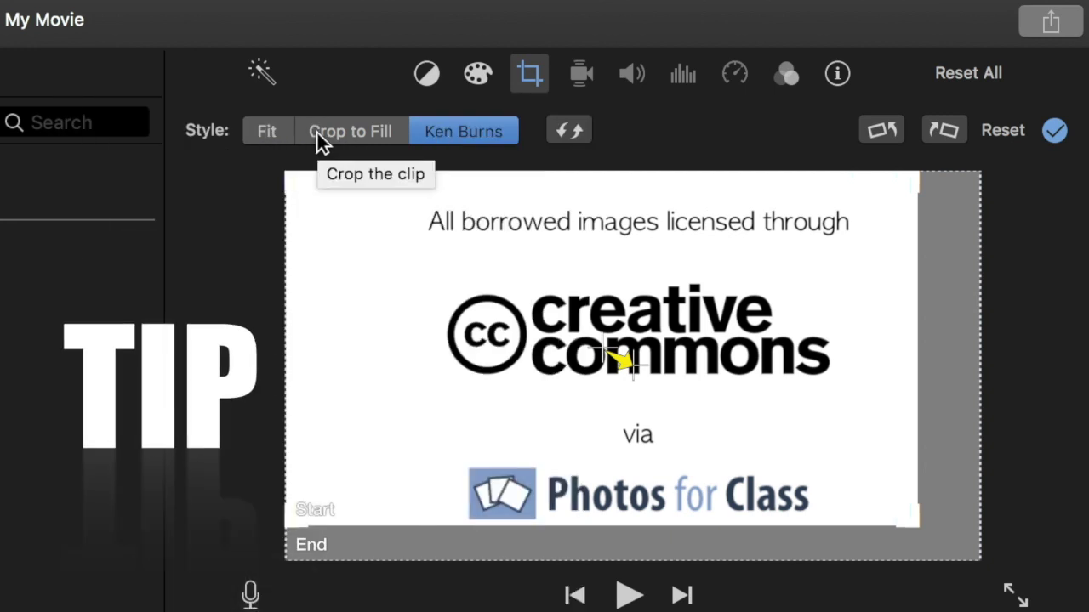
click(317, 132)
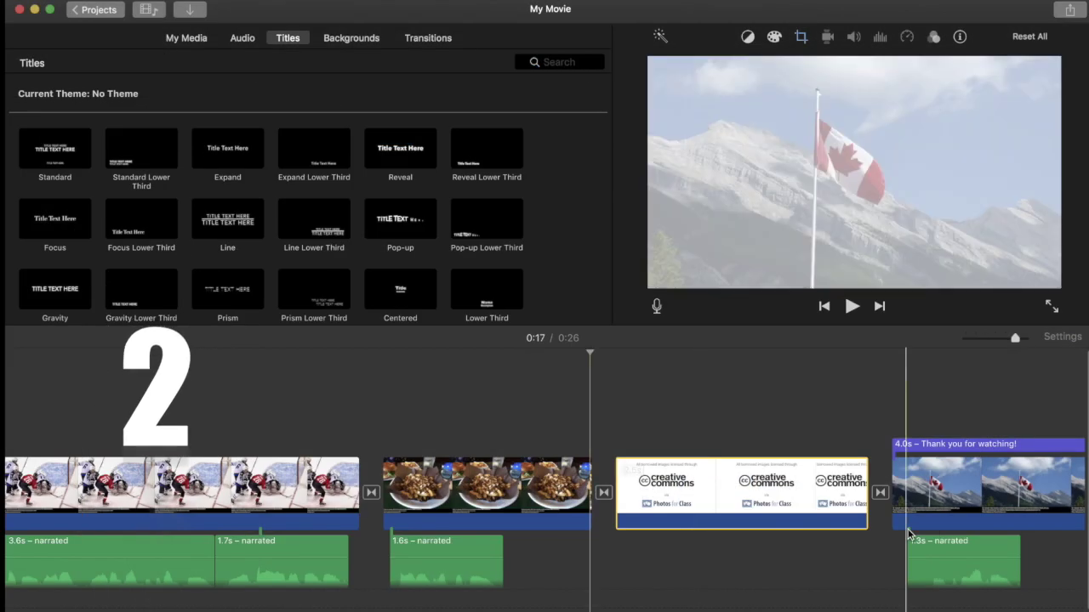
drag(866, 517, 696, 517)
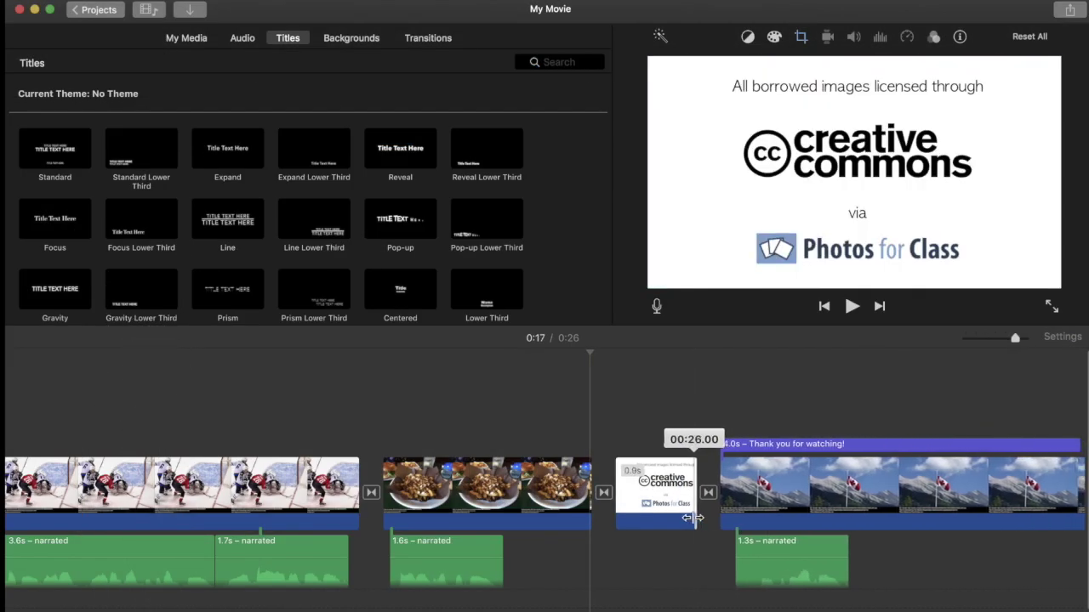
drag(590, 482, 510, 453)
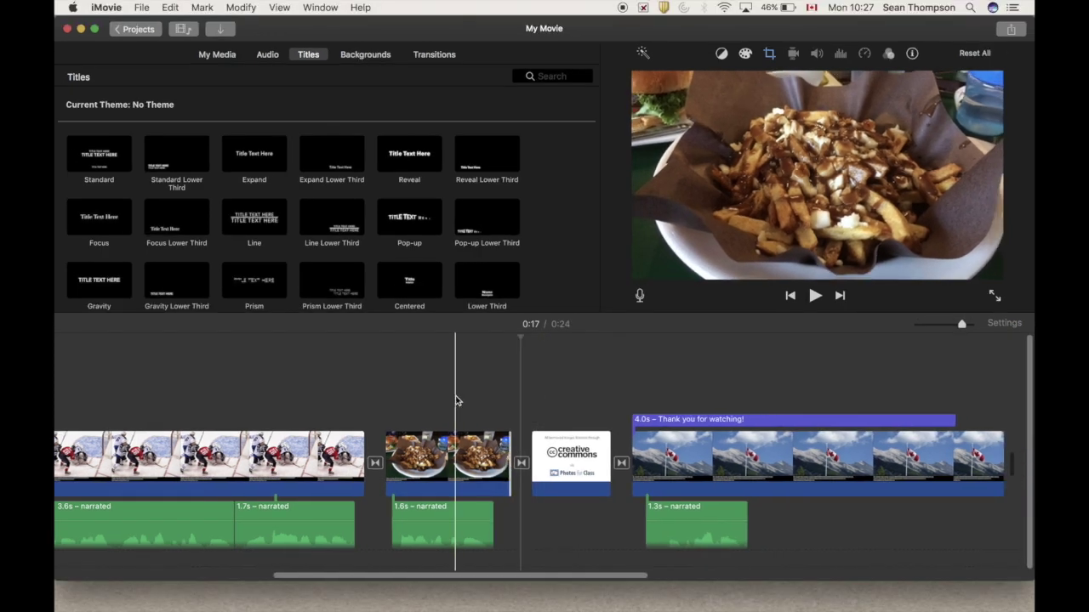
key(space)
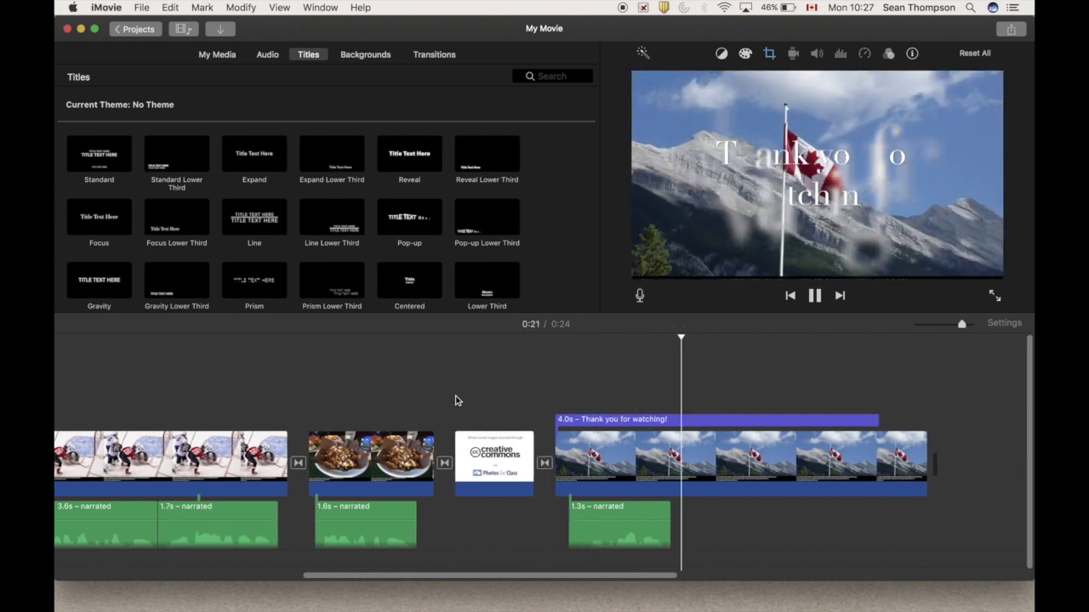
key(space)
- Trim the closing flag clip to 1.7s, bringing the movie to 0:21
scroll(455, 401, left, 5)
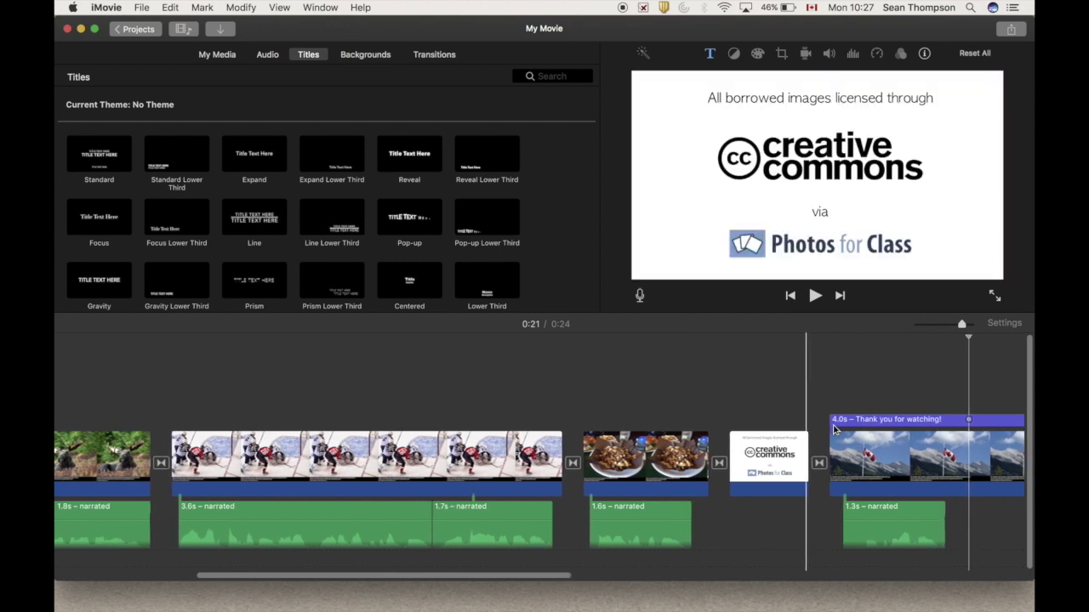
scroll(856, 459, right, 4)
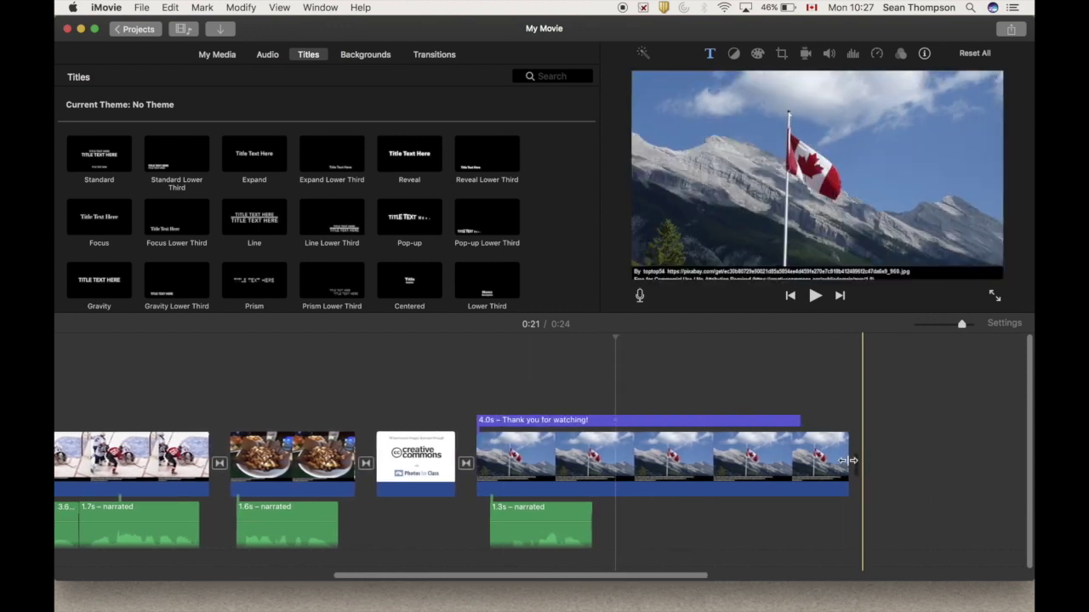
drag(846, 460, 611, 460)
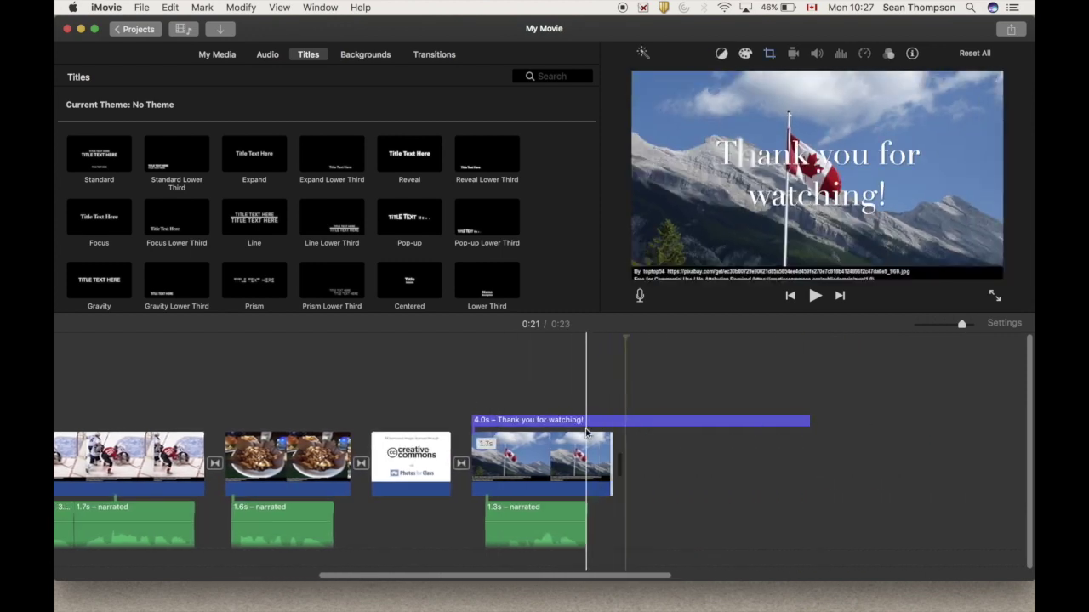
click(428, 391)
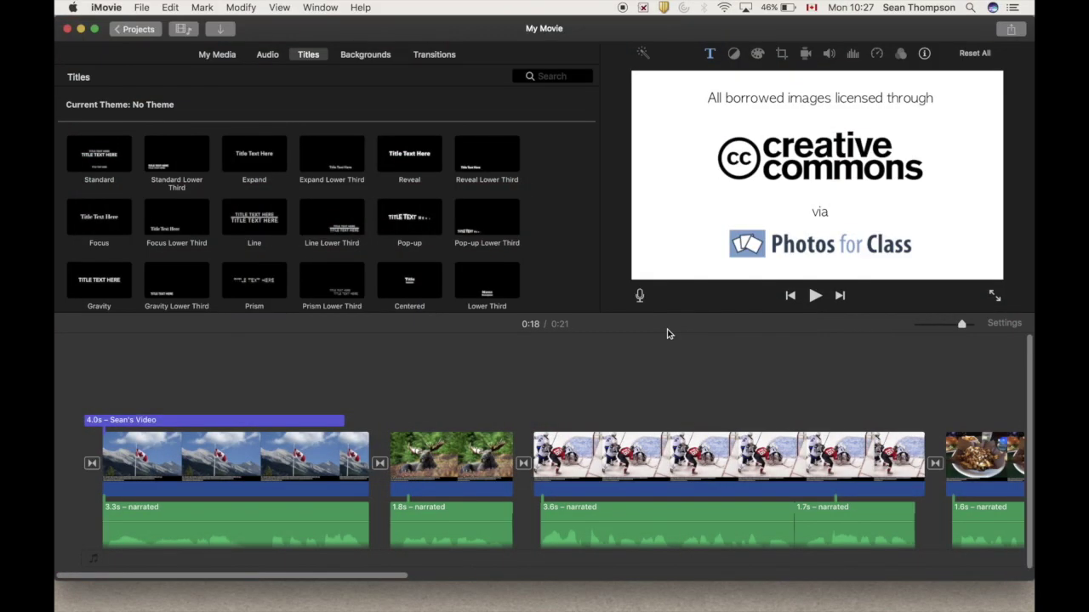
- Add background music 1.mp3 from Finder's Music folder beneath the My Movie clips, then return to iMovie
key(super+Tab)
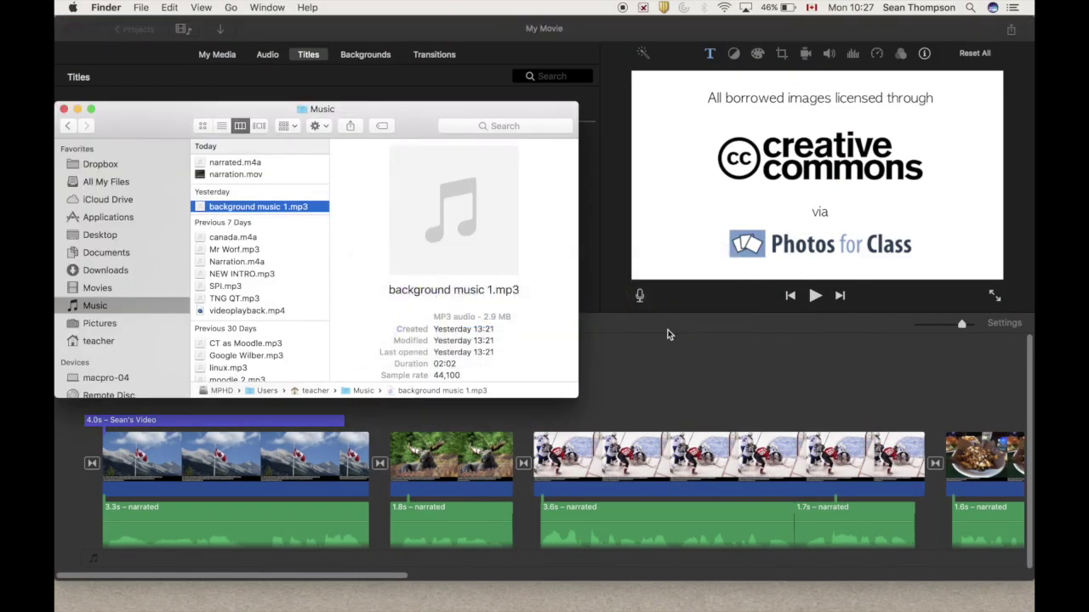
drag(406, 239, 57, 553)
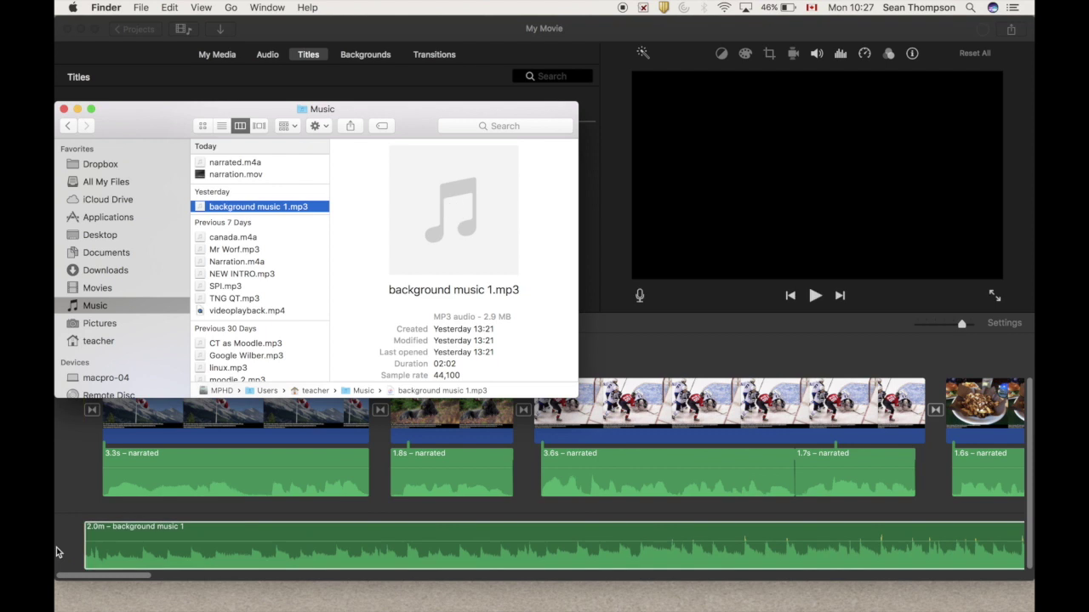
click(62, 498)
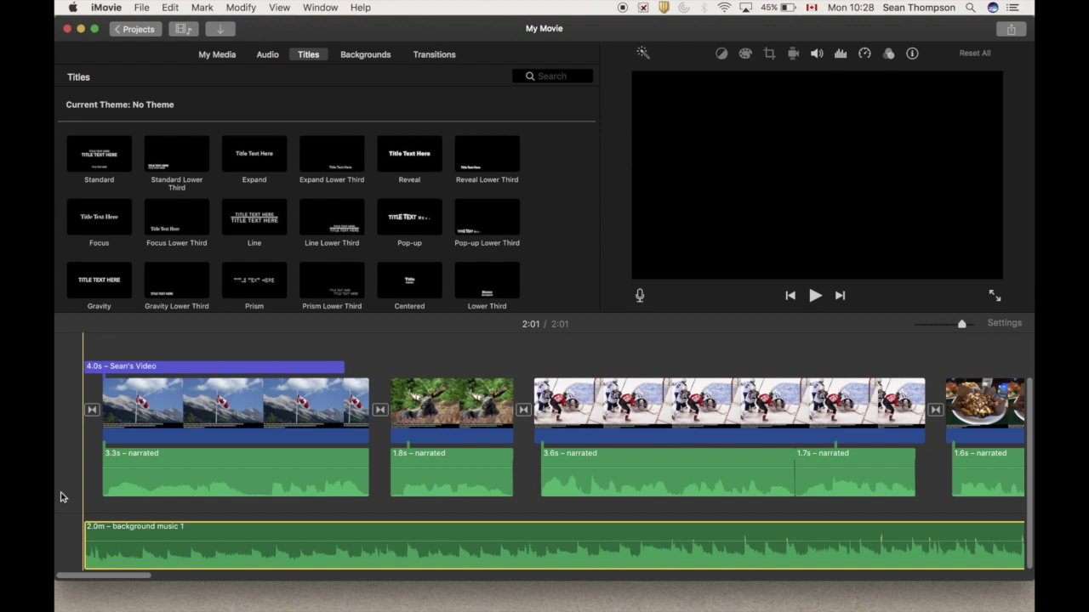
- Lower the background music clip's volume to 8% and play the movie to check the mix
click(208, 562)
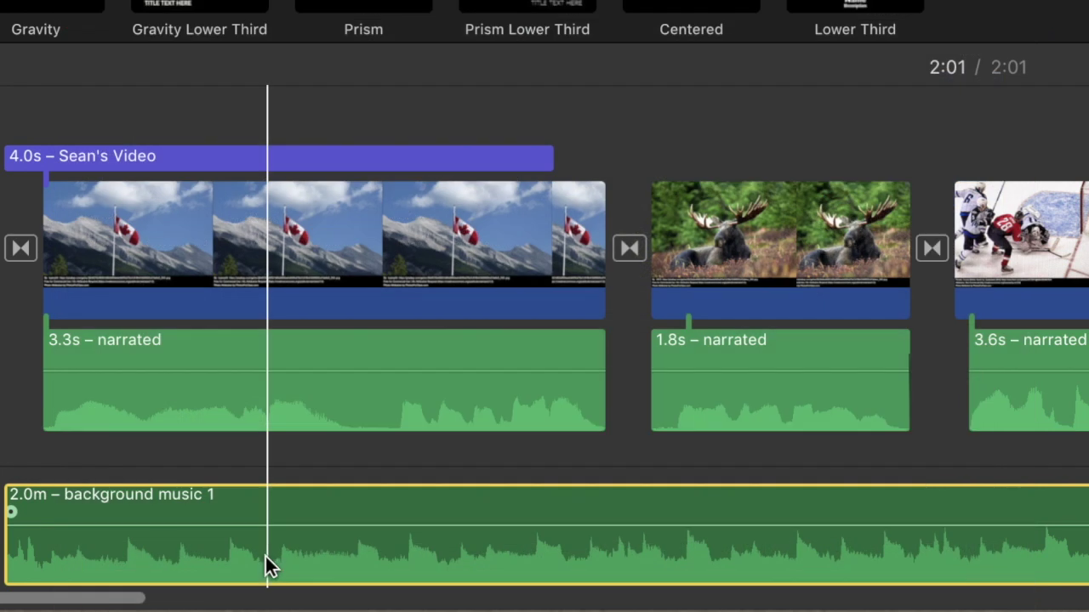
drag(266, 525, 265, 554)
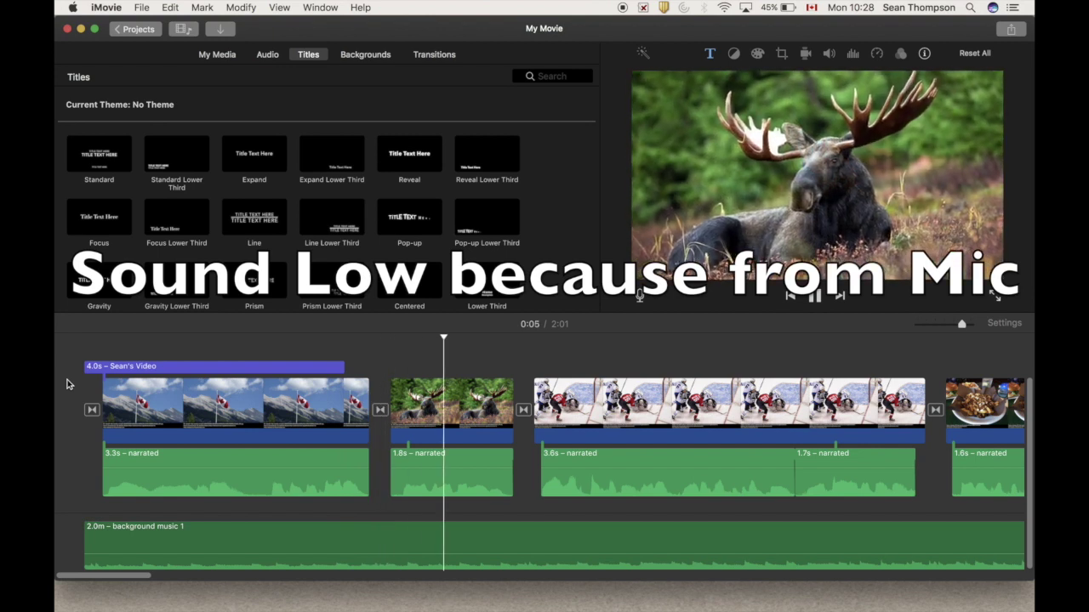
key(space)
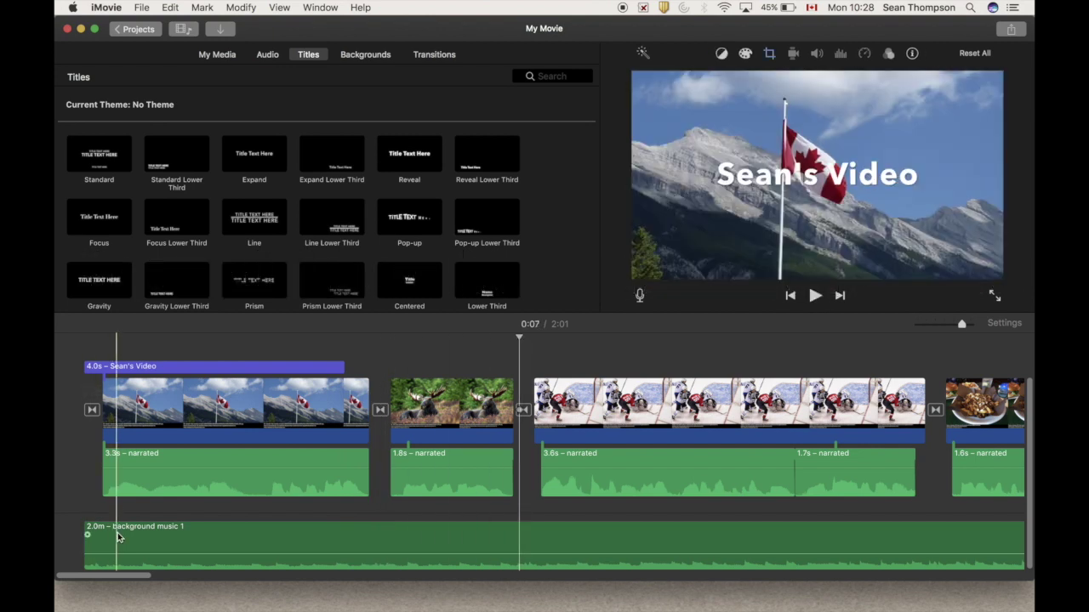
key(space)
scroll(206, 536, right, 5)
key(space)
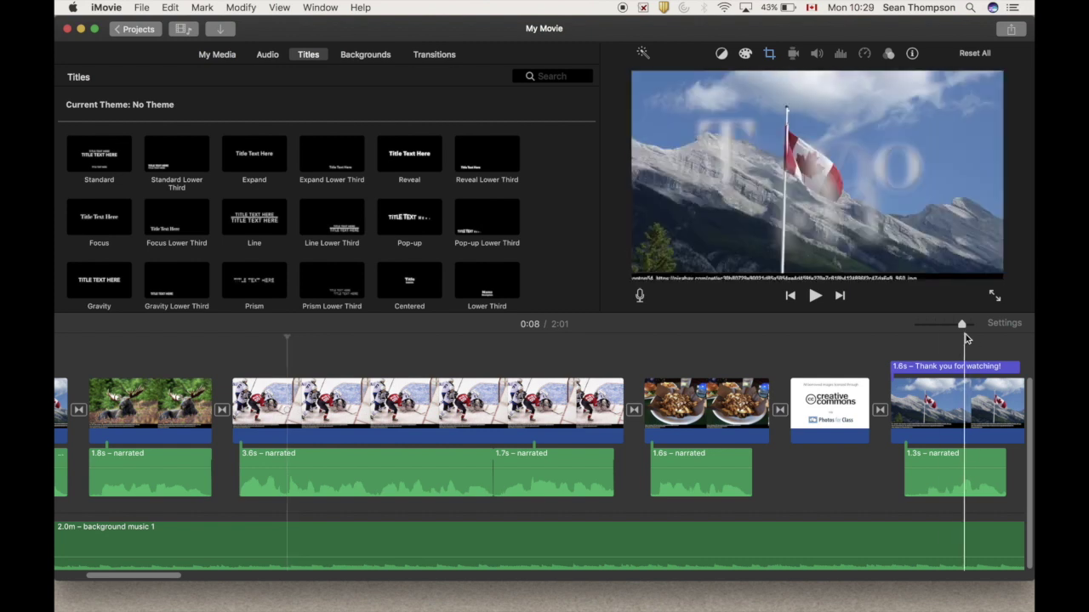
- Trim the background music to 21.3s so it ends with the movie
drag(962, 324, 927, 324)
drag(851, 526, 432, 534)
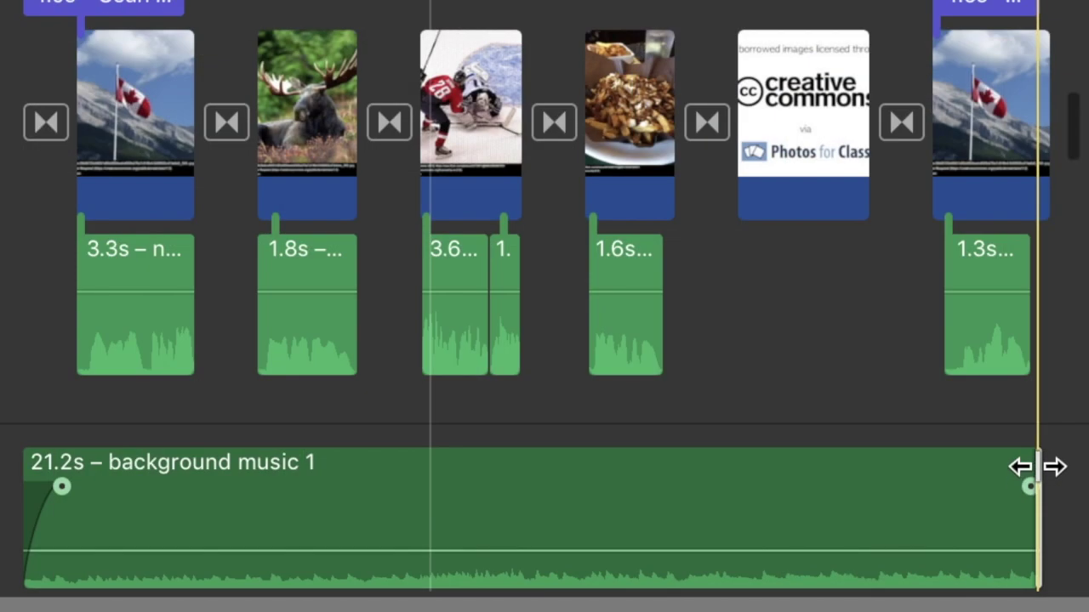
mouse_move(1037, 467)
mouse_down()
mouse_move(1086, 468)
mouse_move(1049, 468)
mouse_up()
- Give the background music a fade-out at its end and replay the movie from the start
mouse_move(1038, 486)
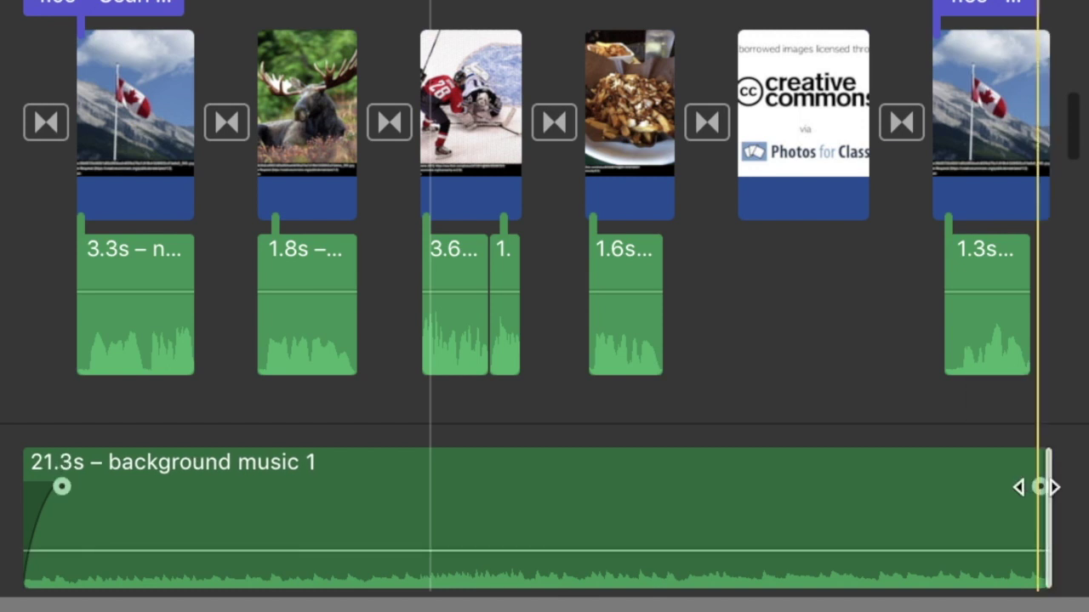
drag(1039, 487, 947, 484)
click(4, 5)
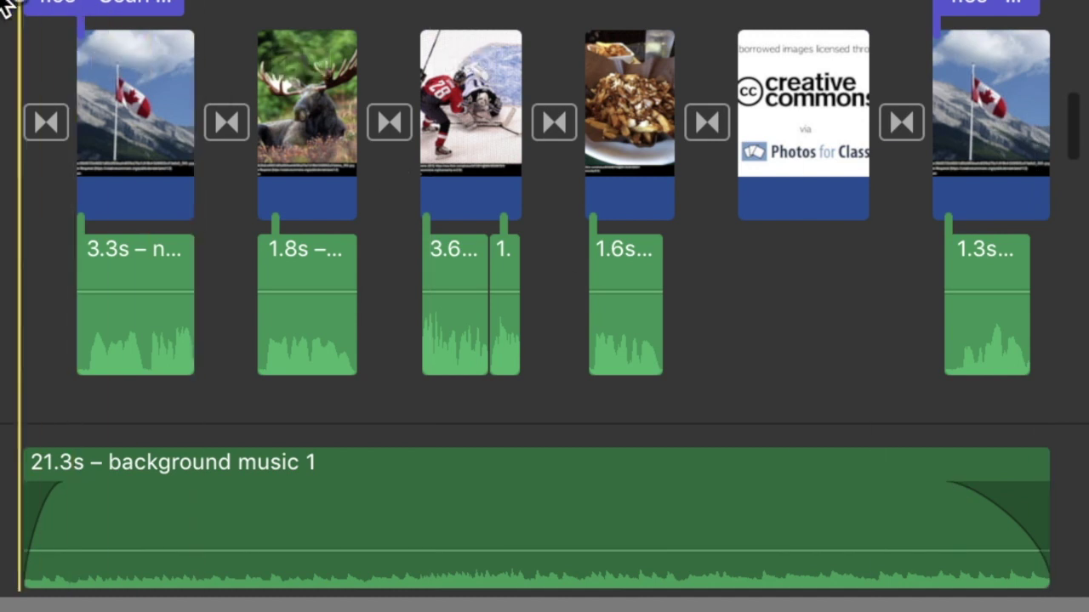
key(space)
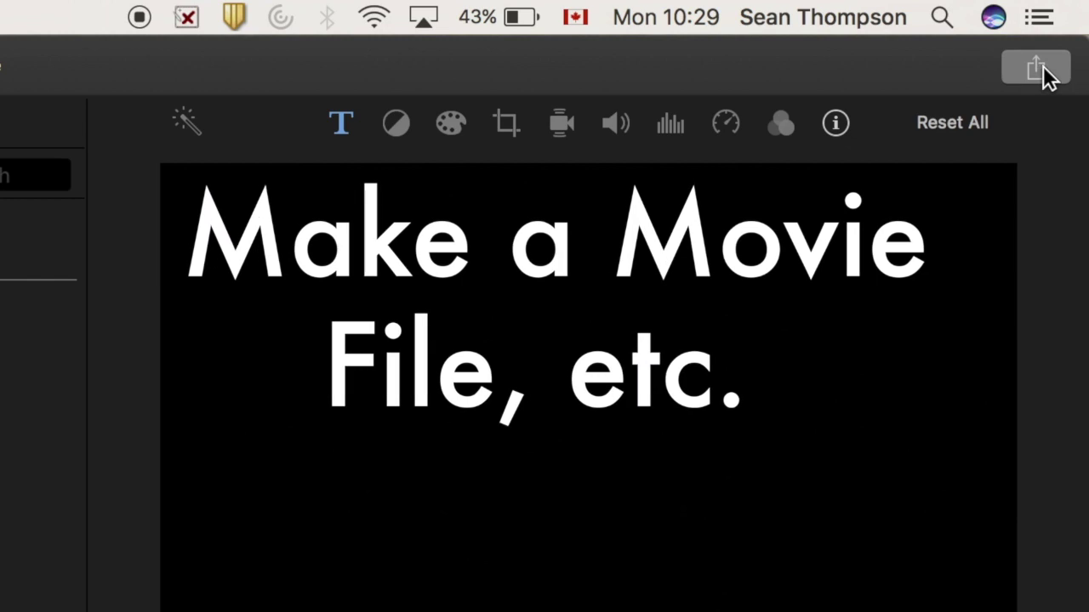
- Export the movie as a file titled THE SAMPLE, tag removed, saved to the Movies folder
click(1037, 73)
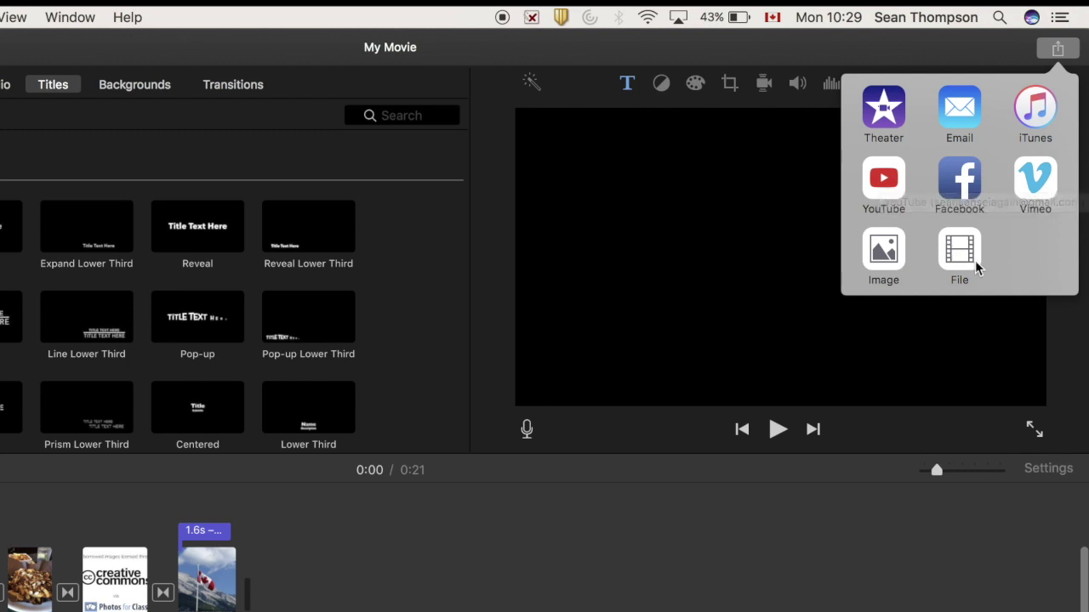
click(961, 256)
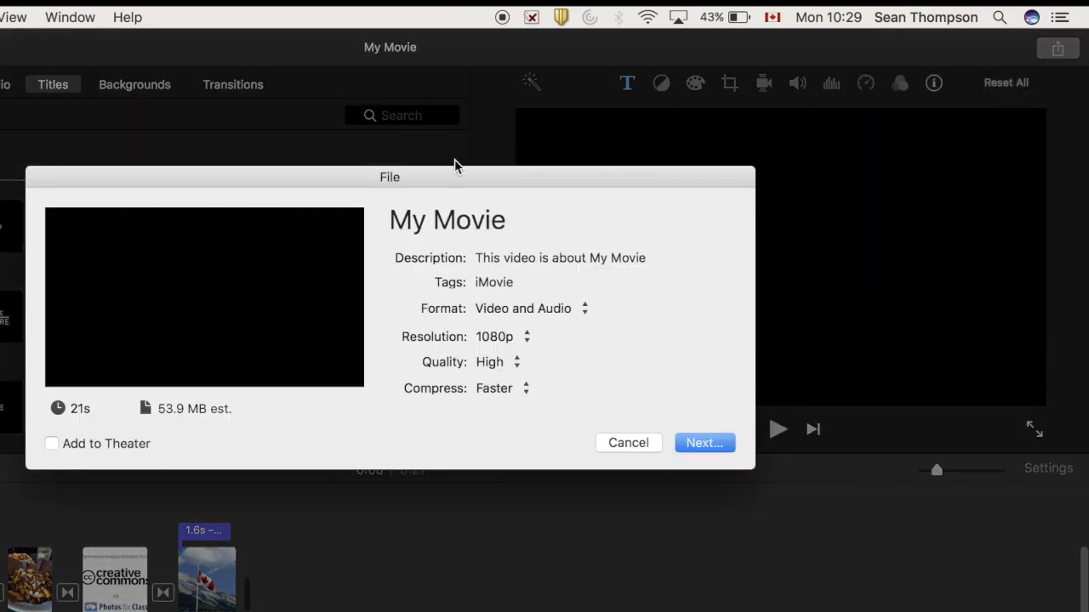
click(454, 212)
text(THE SAMPLE)
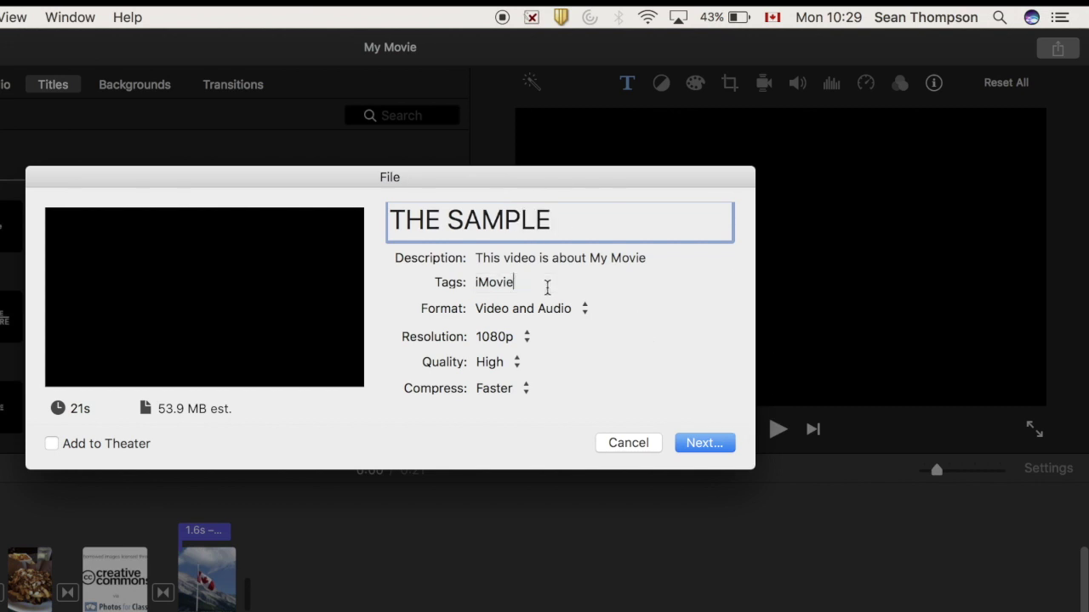
double_click(547, 288)
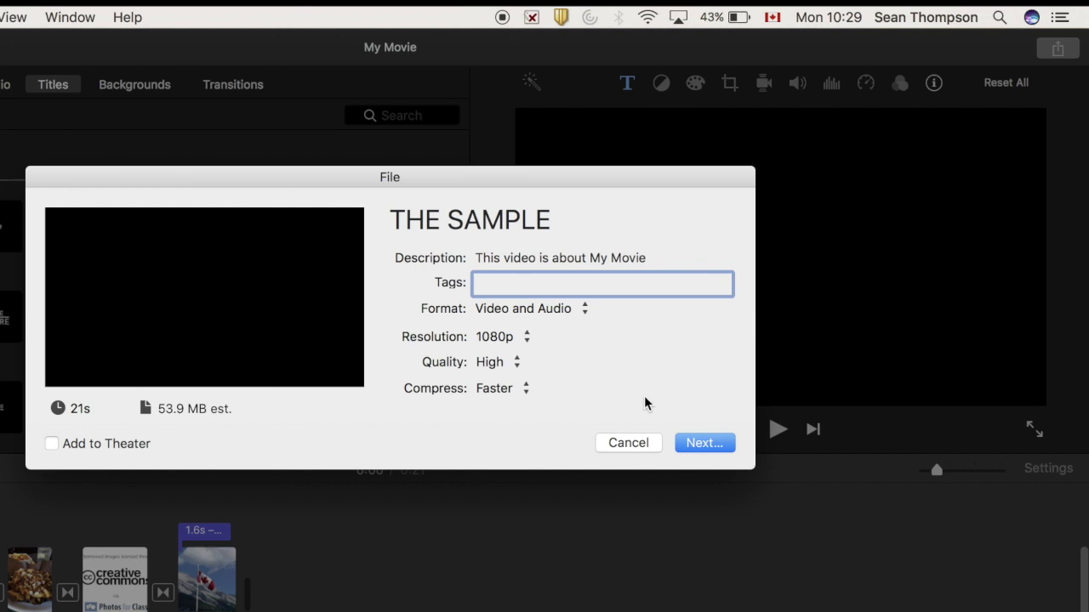
click(703, 450)
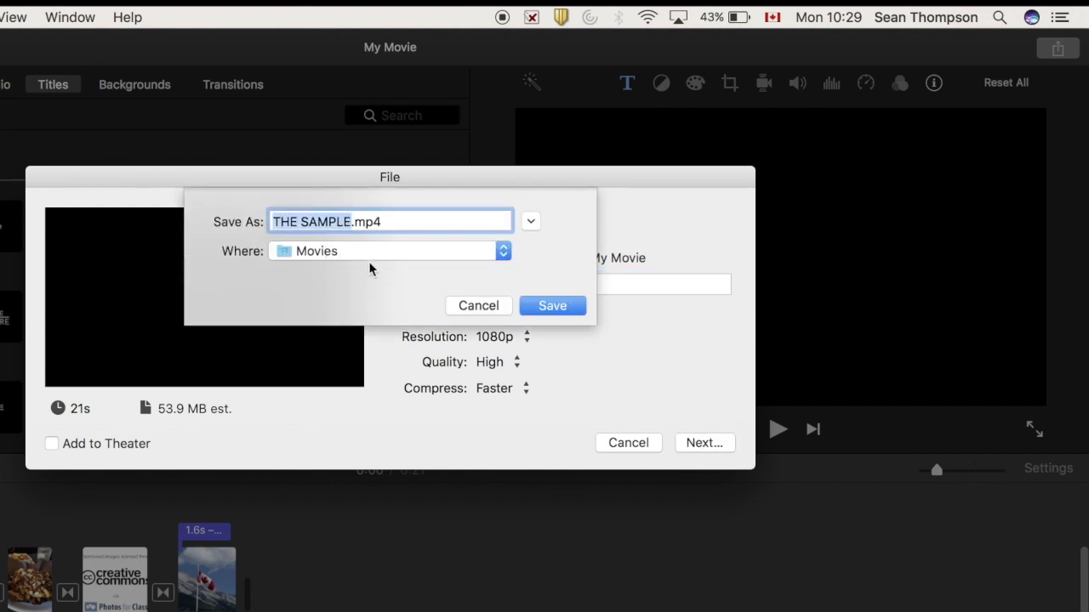
click(569, 311)
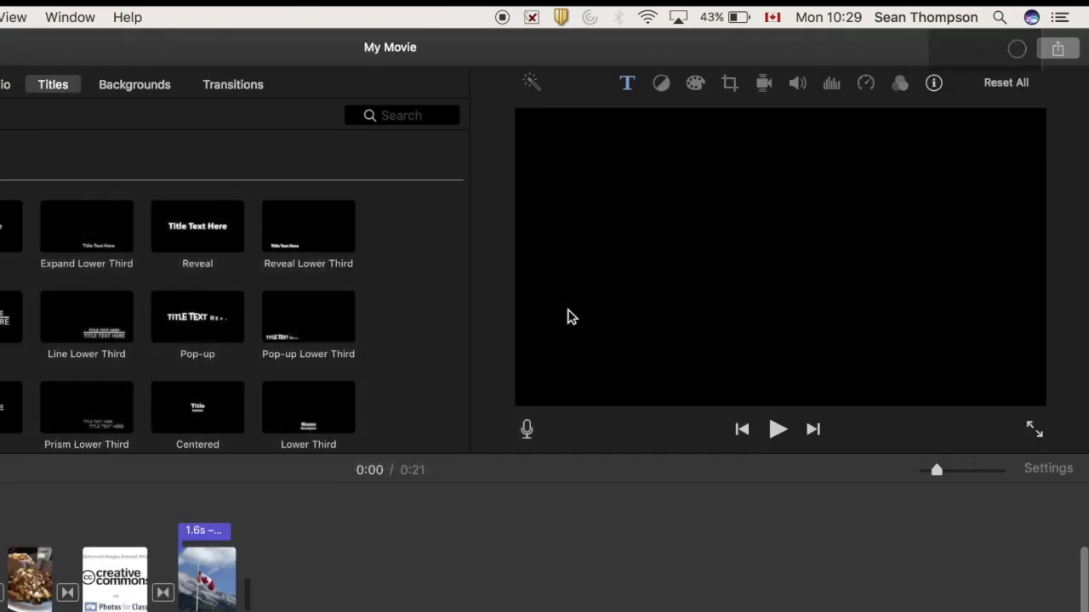